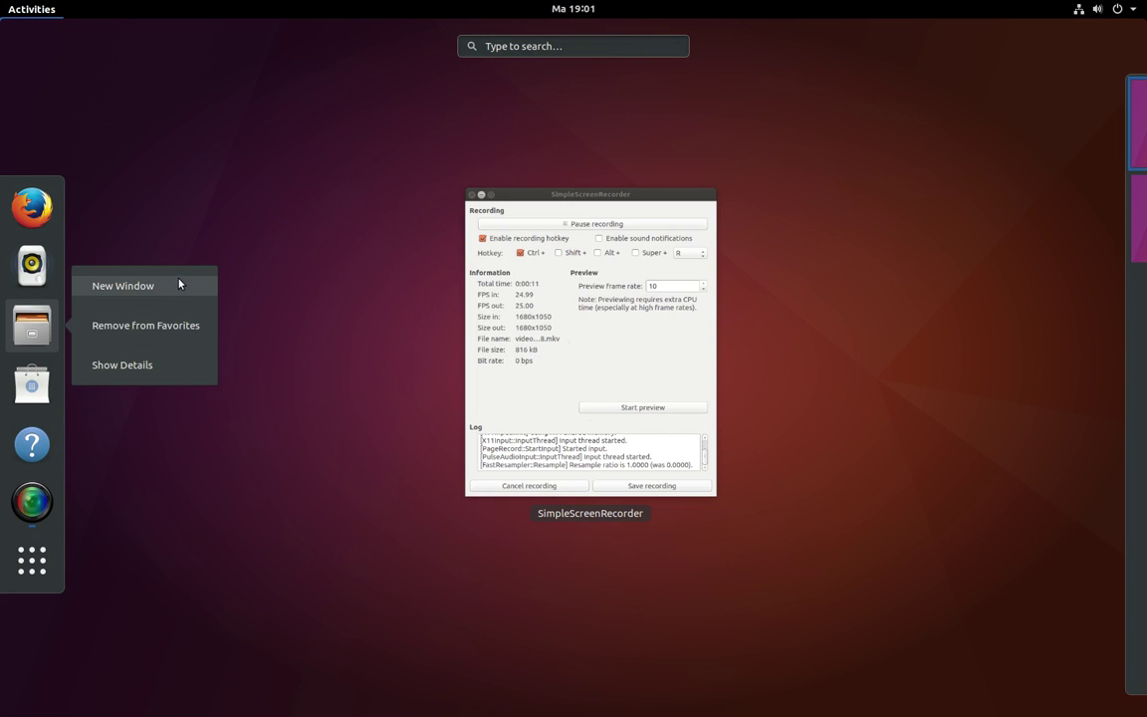
Step: Open a new Files window, show its About information and highlight the version number
{"action": "left_click", "coordinate": [185, 286]}
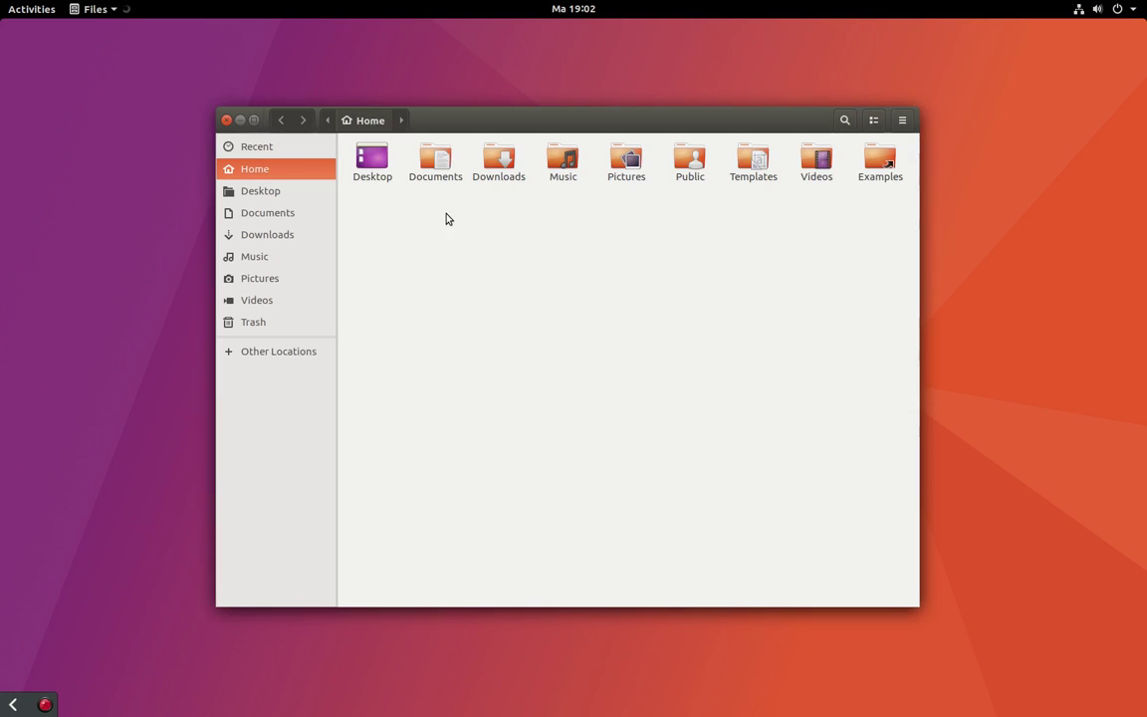
{"action": "left_click_drag", "start_coordinate": [545, 121], "coordinate": [521, 142]}
{"action": "left_click", "coordinate": [94, 9]}
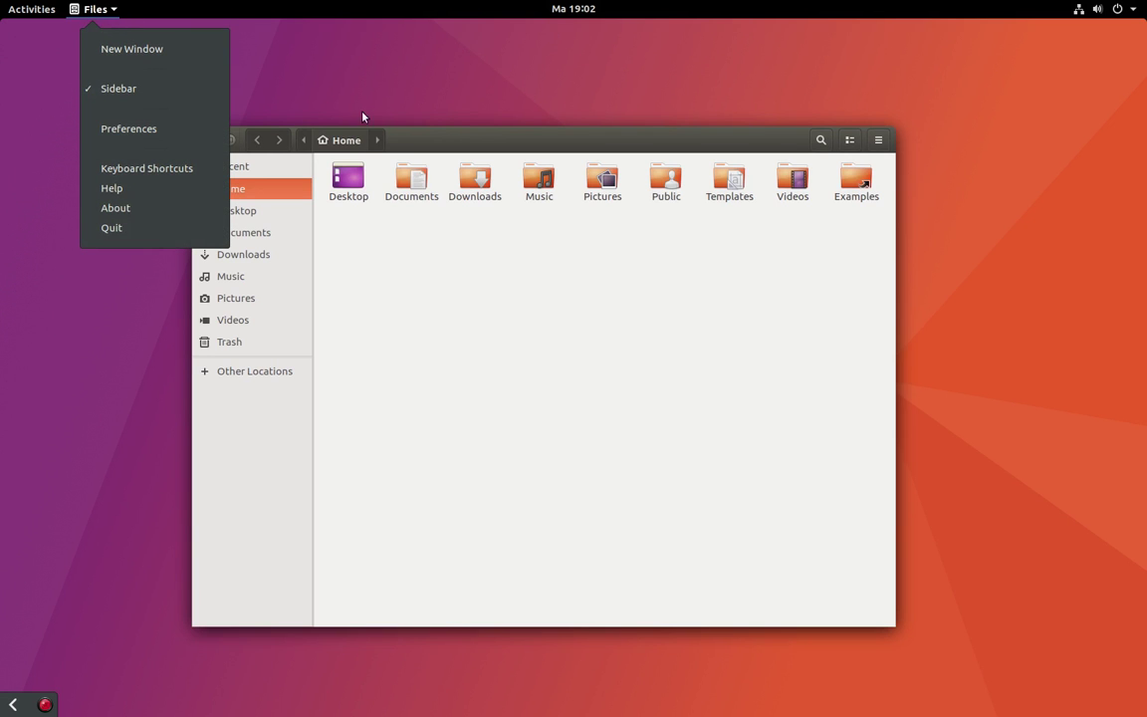
{"action": "left_click", "coordinate": [171, 209]}
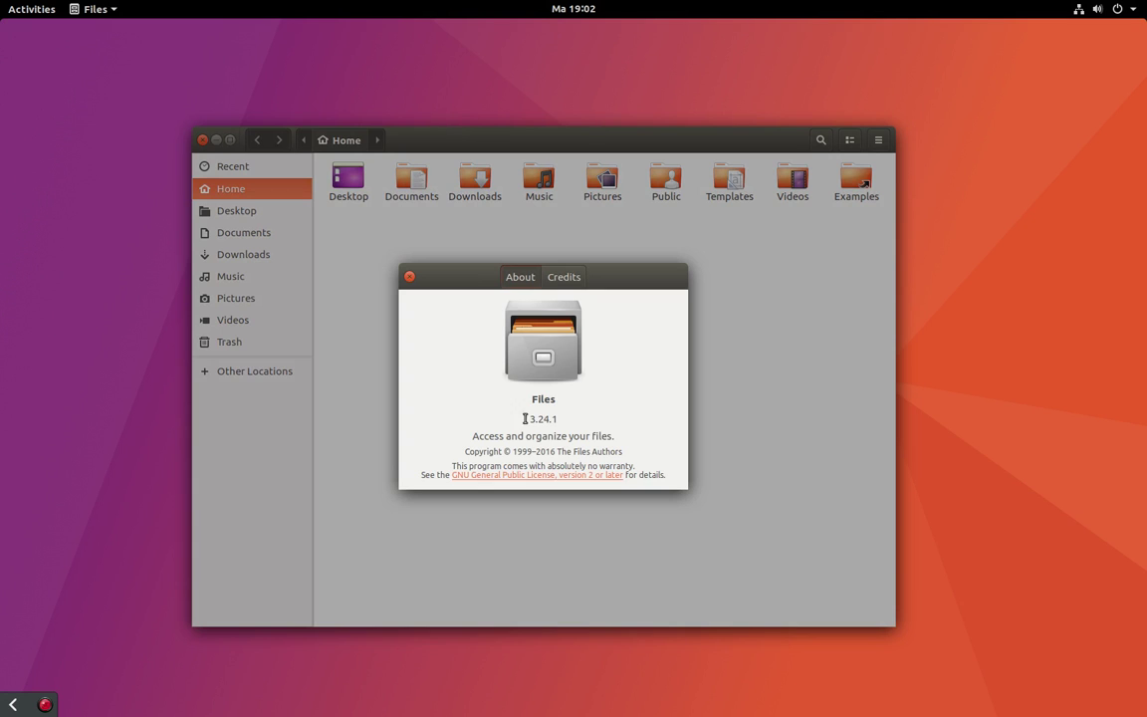
{"action": "left_click_drag", "start_coordinate": [524, 418], "coordinate": [595, 422]}
Step: Try tiling the Files window to each half of the screen, restore it to floating, and close its About dialog
{"action": "left_click_drag", "start_coordinate": [620, 278], "coordinate": [802, 709]}
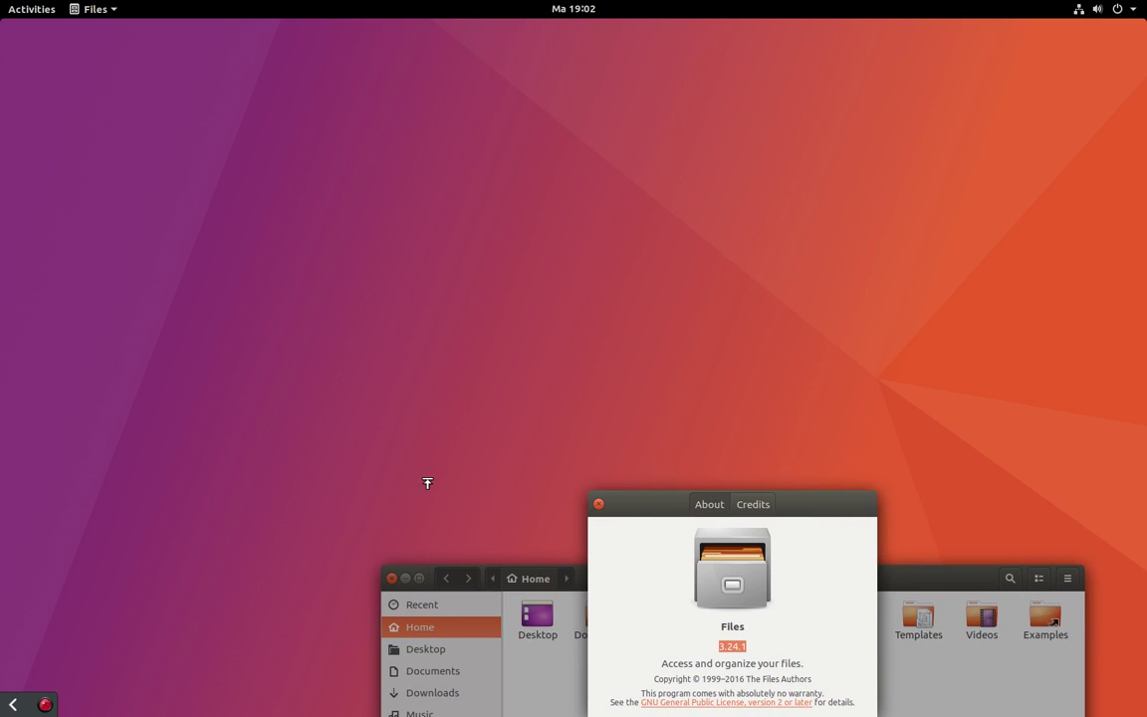
{"action": "left_click_drag", "start_coordinate": [650, 515], "coordinate": [2, 117]}
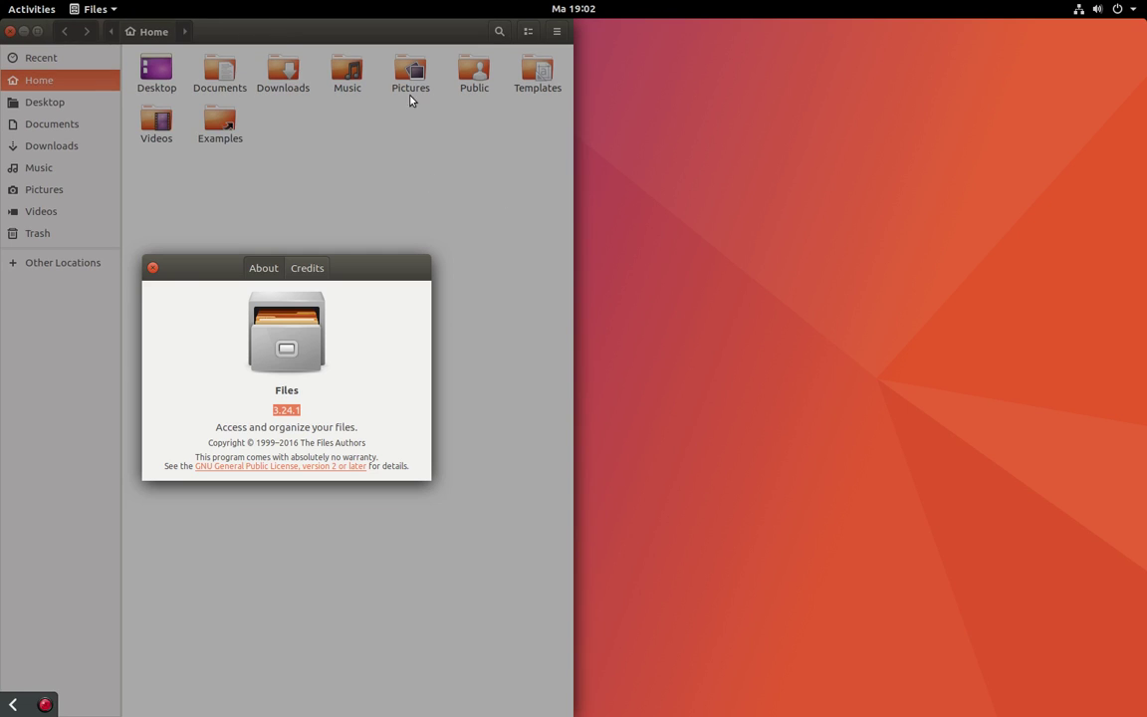
{"action": "left_click_drag", "start_coordinate": [355, 22], "coordinate": [1142, 85]}
{"action": "left_click_drag", "start_coordinate": [874, 17], "coordinate": [642, 115]}
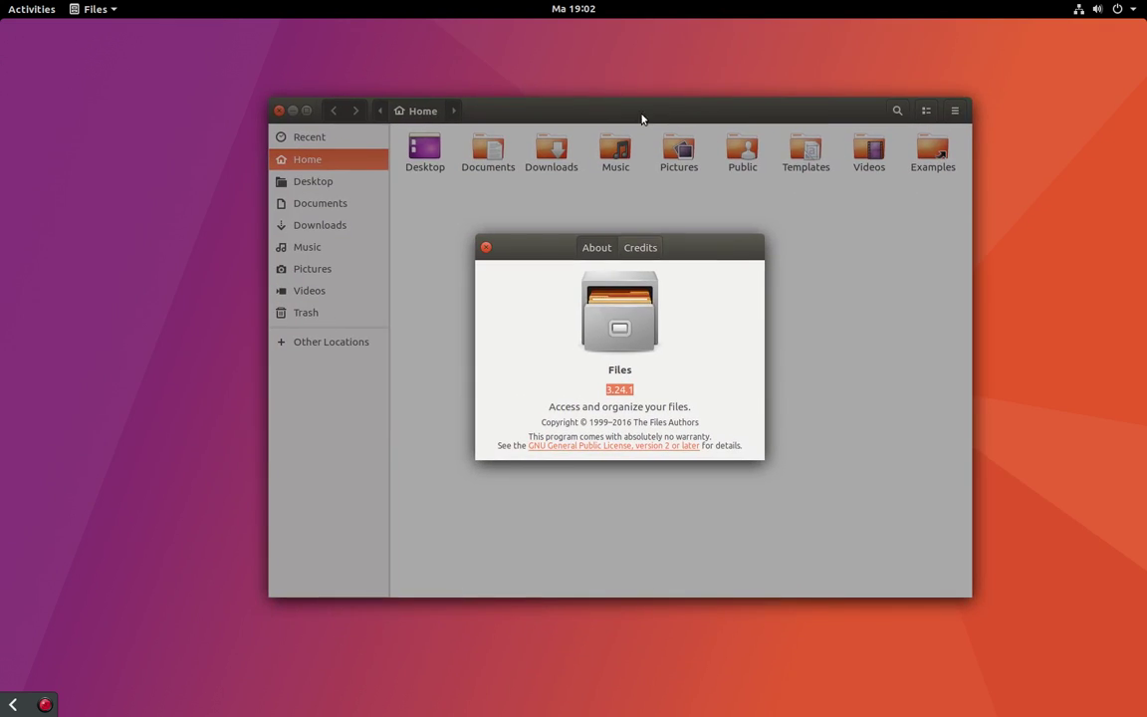
{"action": "left_click", "coordinate": [486, 247]}
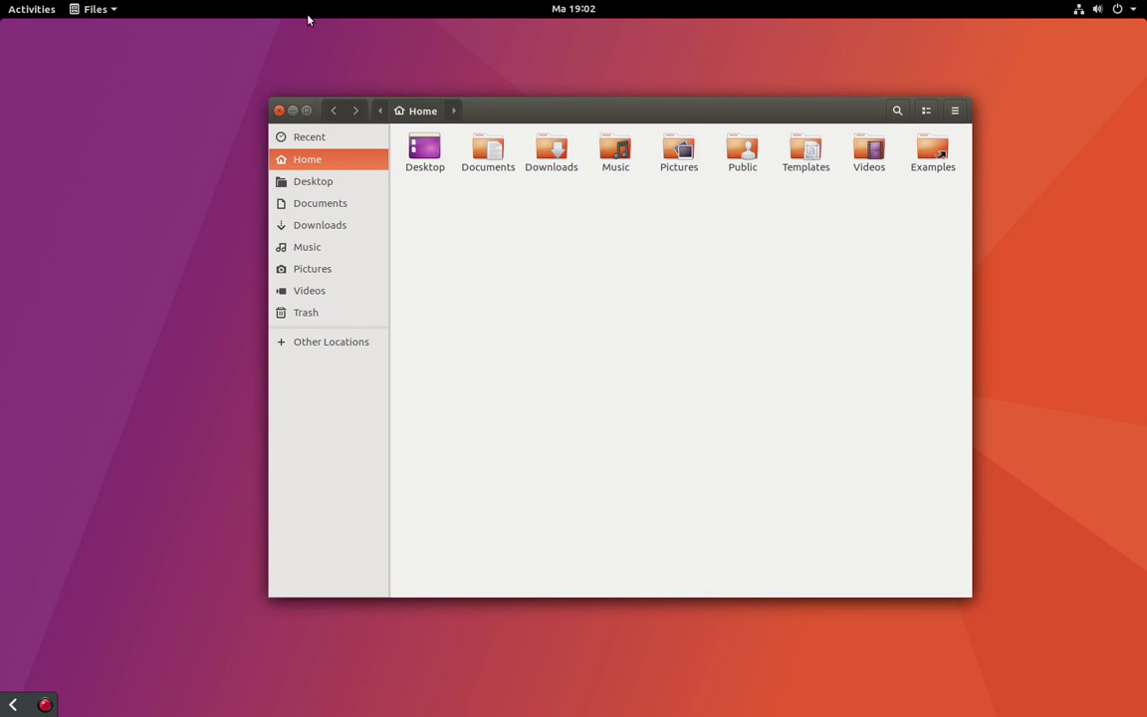
Step: Look over the Files view and sort options, and browse the desktop calendar back one month and forward again
{"action": "left_click", "coordinate": [952, 113]}
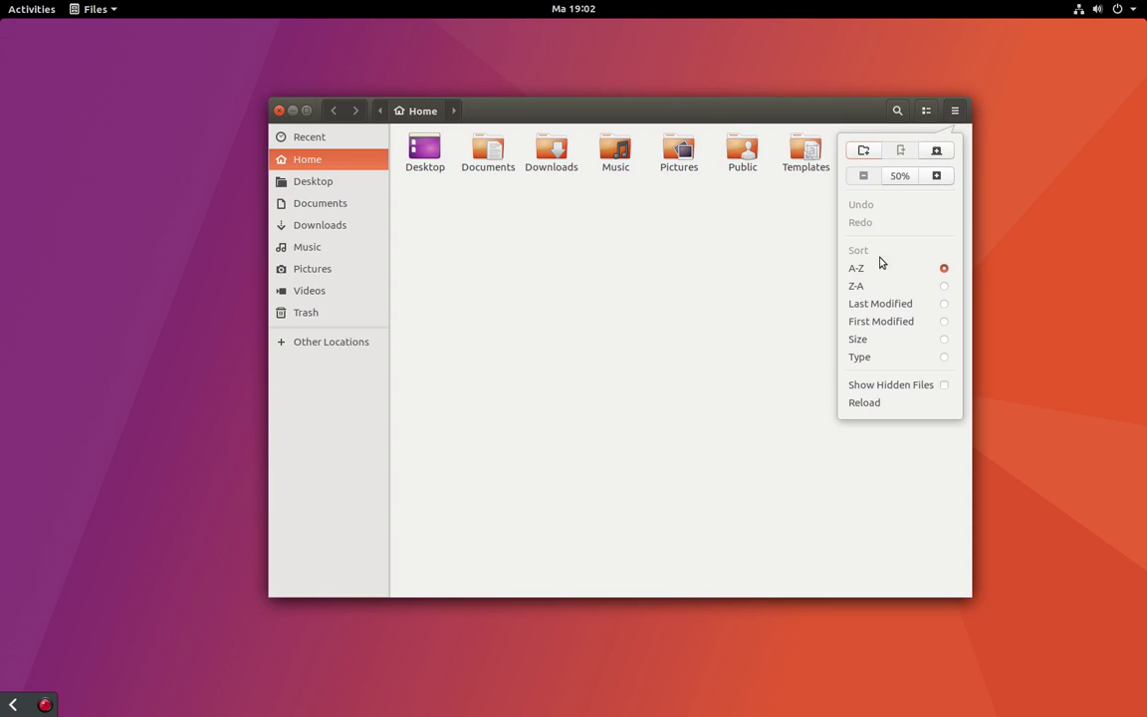
{"action": "left_click", "coordinate": [584, 334]}
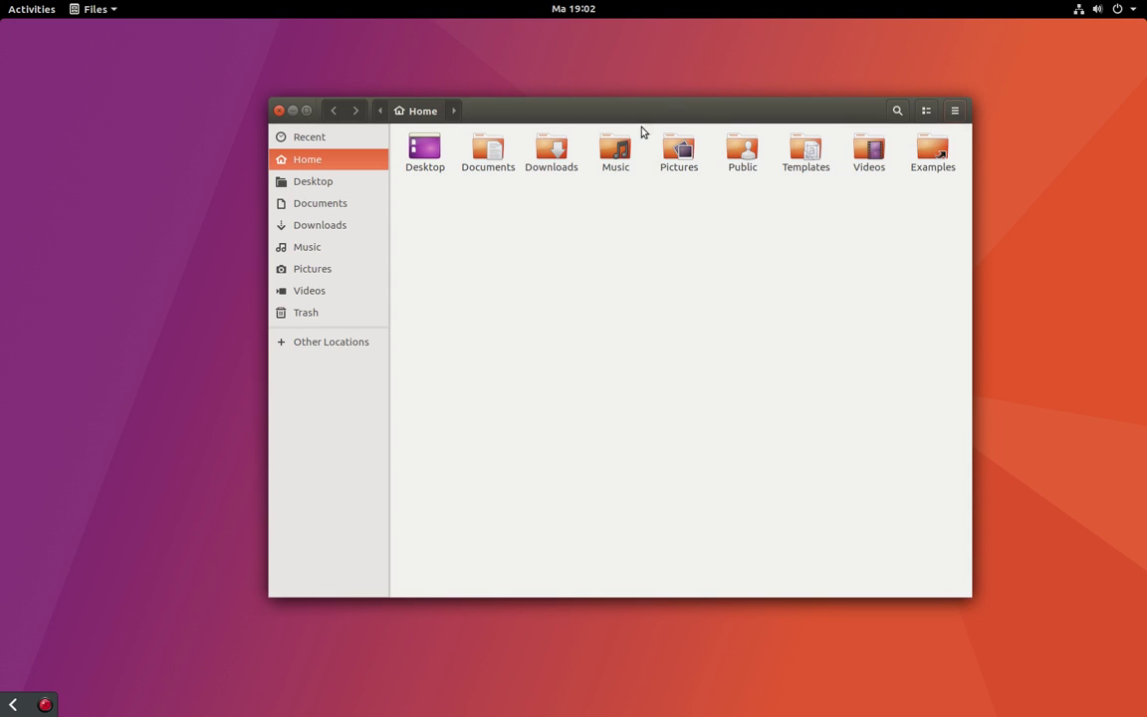
{"action": "left_click", "coordinate": [584, 11]}
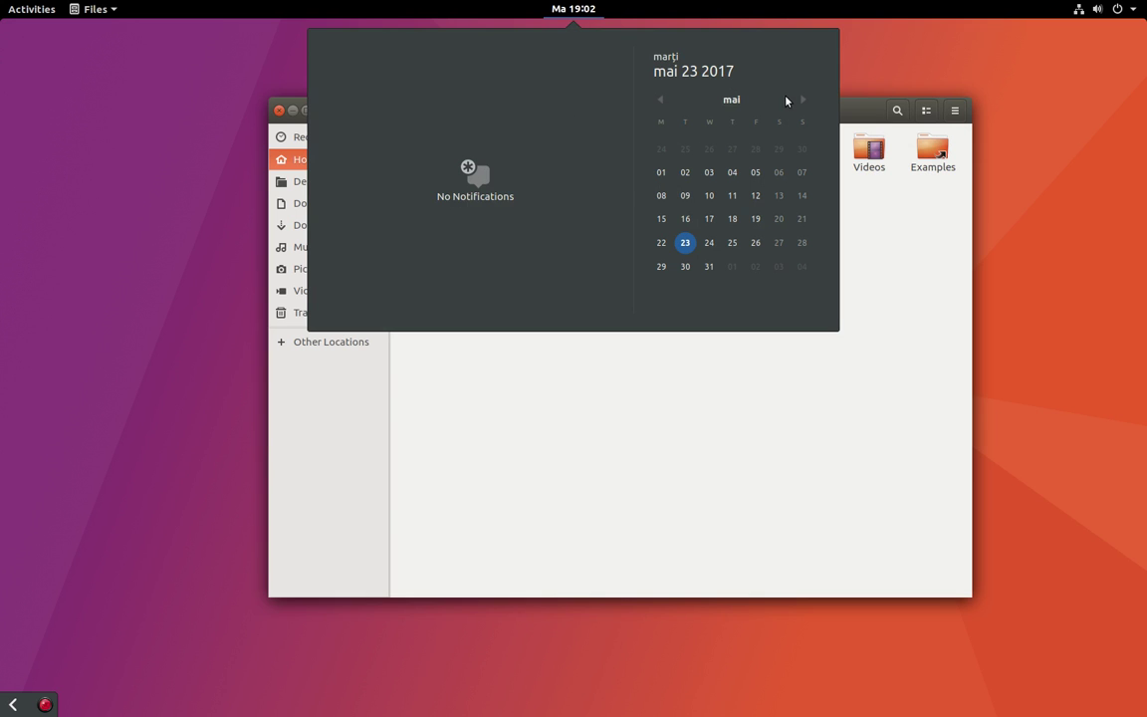
{"action": "left_click", "coordinate": [661, 100]}
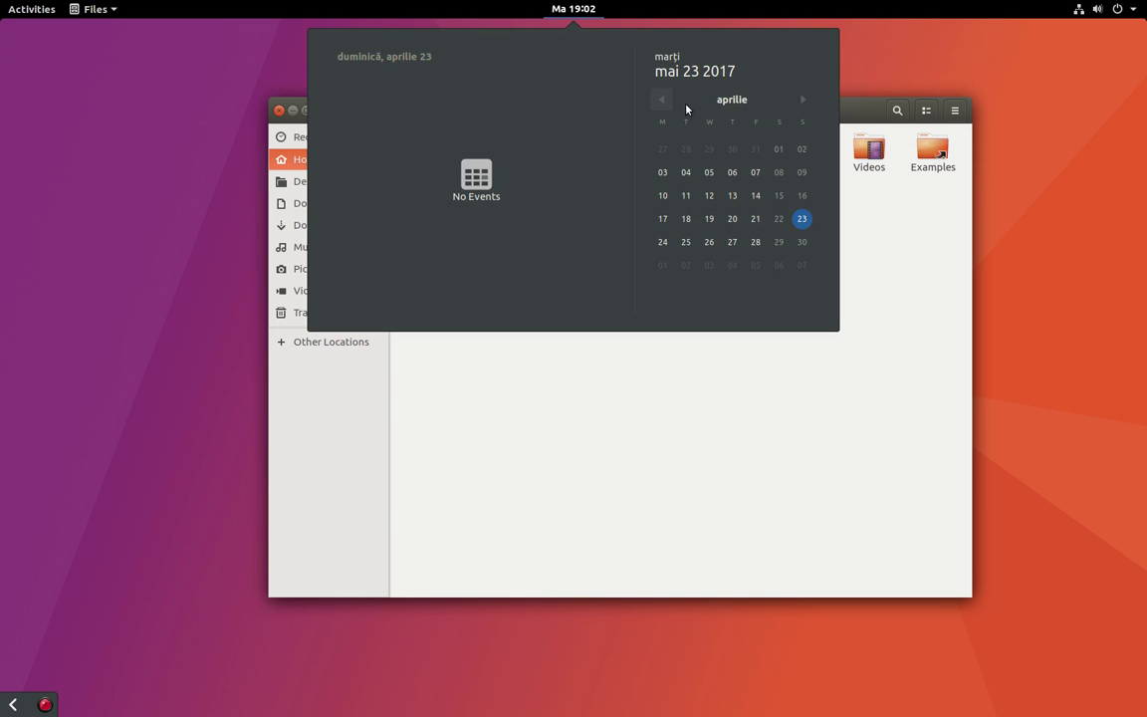
{"action": "left_click", "coordinate": [796, 103]}
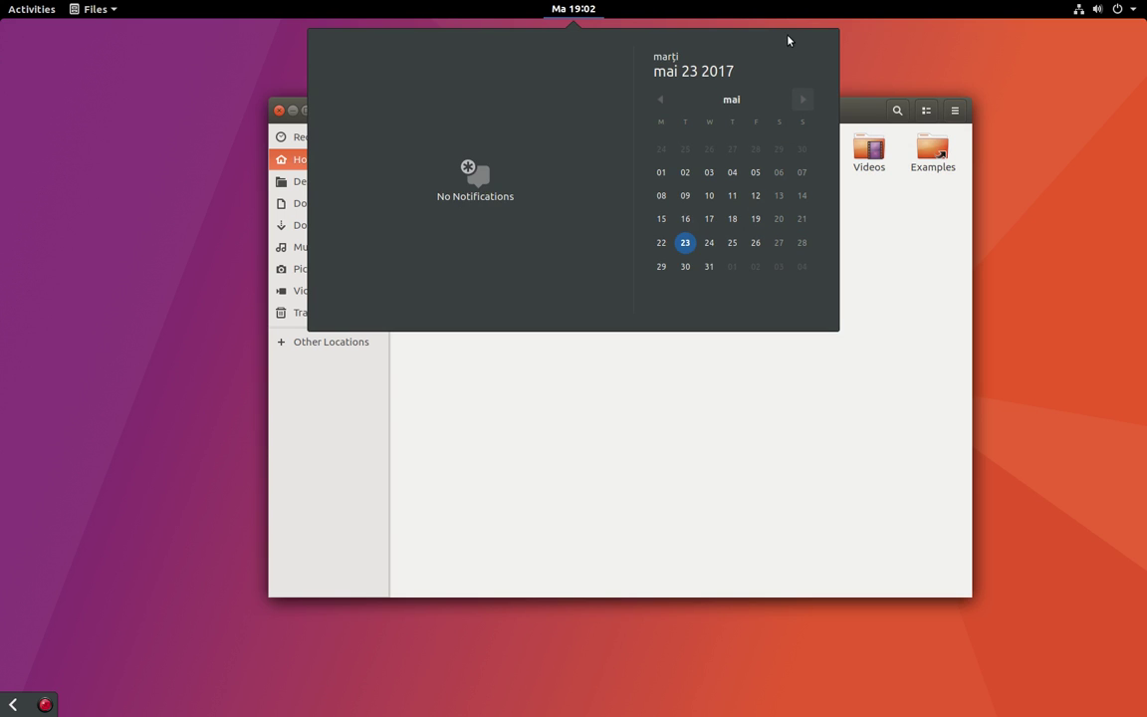
{"action": "left_click", "coordinate": [864, 44]}
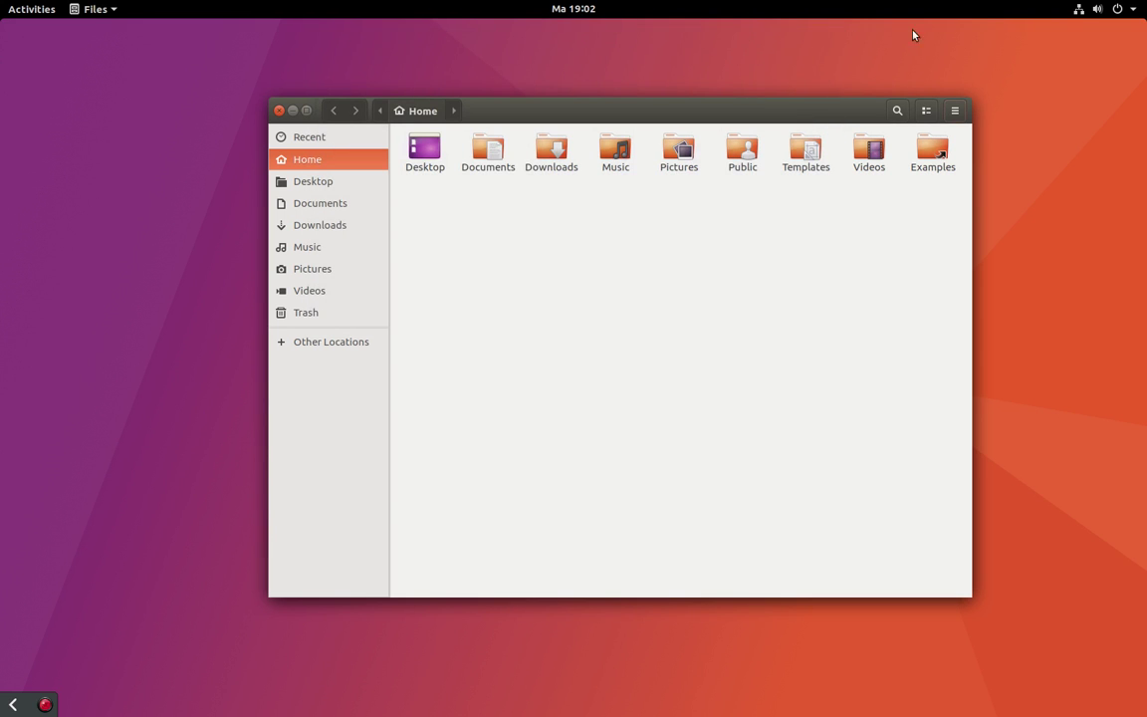
Step: Expand the wired connection options in the system status area and launch the system settings
{"action": "left_click", "coordinate": [1078, 15]}
{"action": "left_click_drag", "start_coordinate": [1038, 47], "coordinate": [1010, 69]}
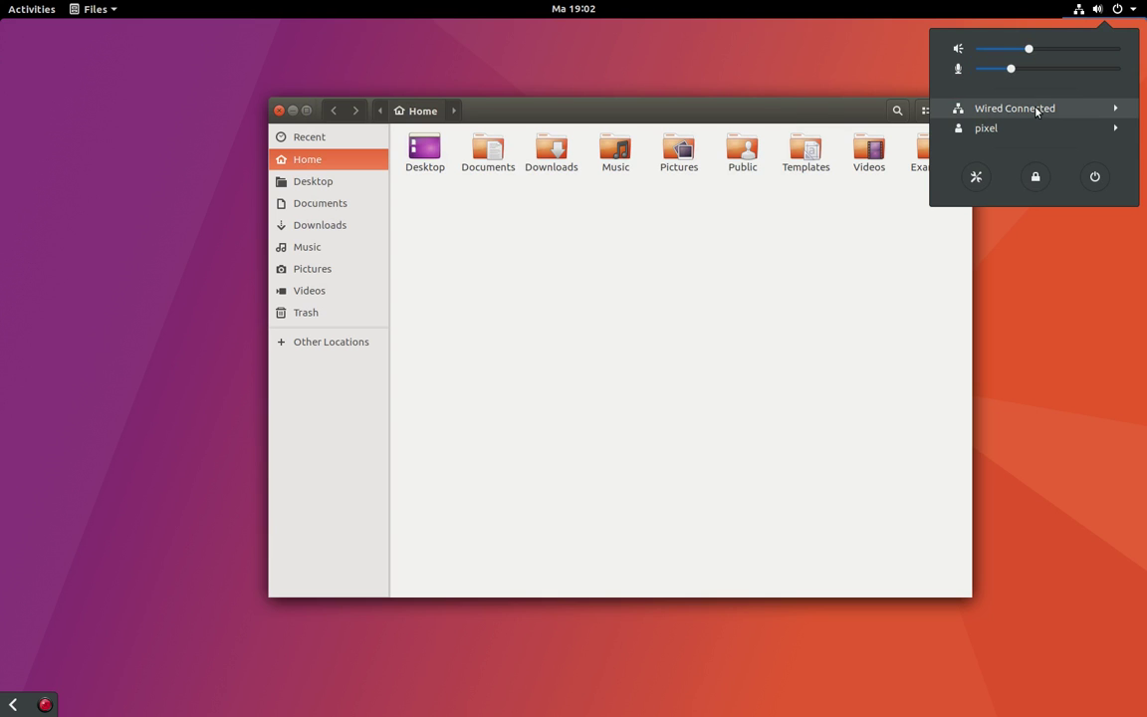
{"action": "left_click", "coordinate": [1073, 109]}
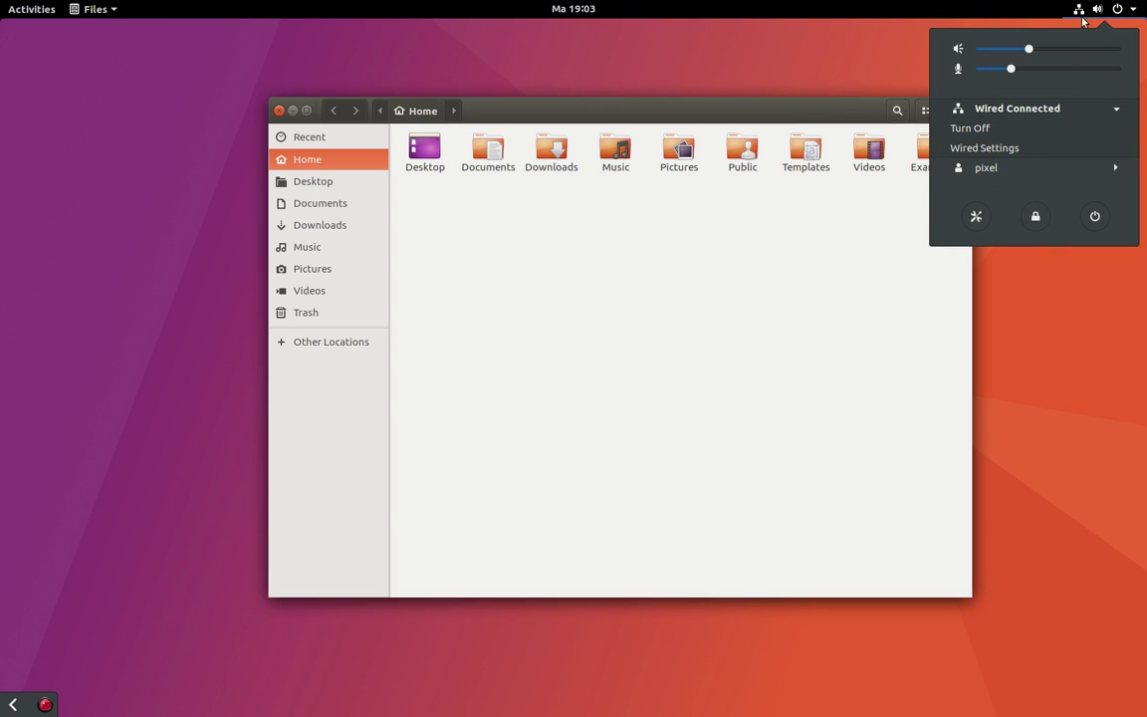
{"action": "left_click", "coordinate": [975, 216]}
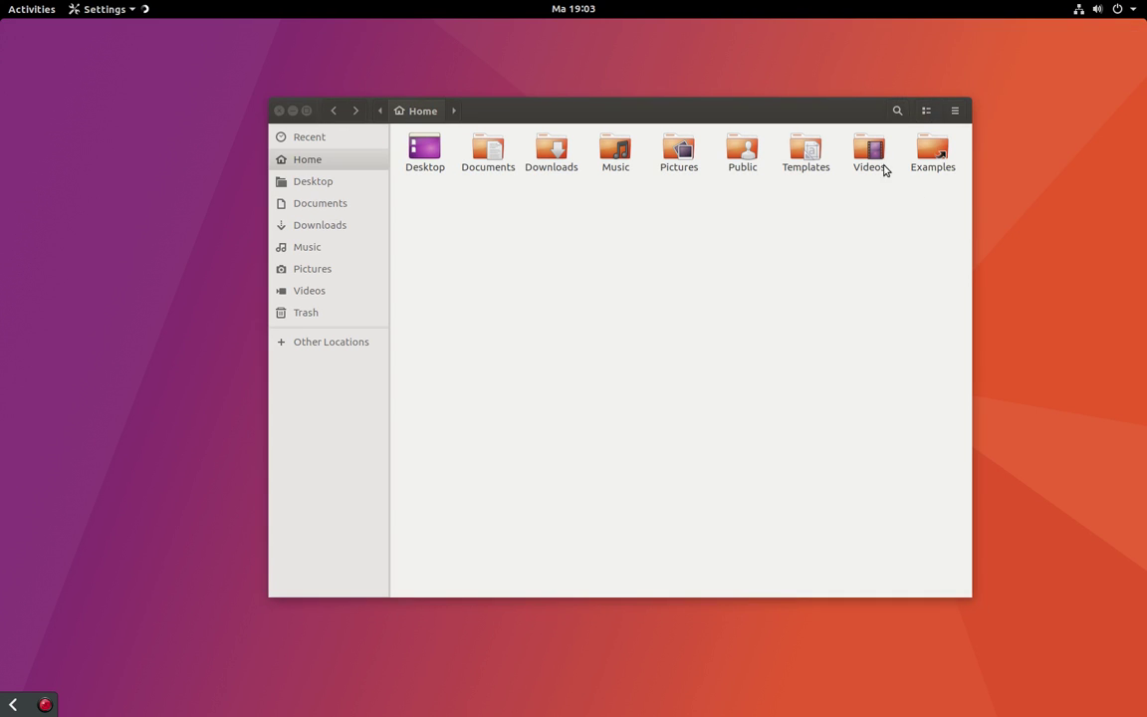
Step: Move the Files window aside and check the notification list beside the calendar
{"action": "left_click_drag", "start_coordinate": [780, 107], "coordinate": [635, 107]}
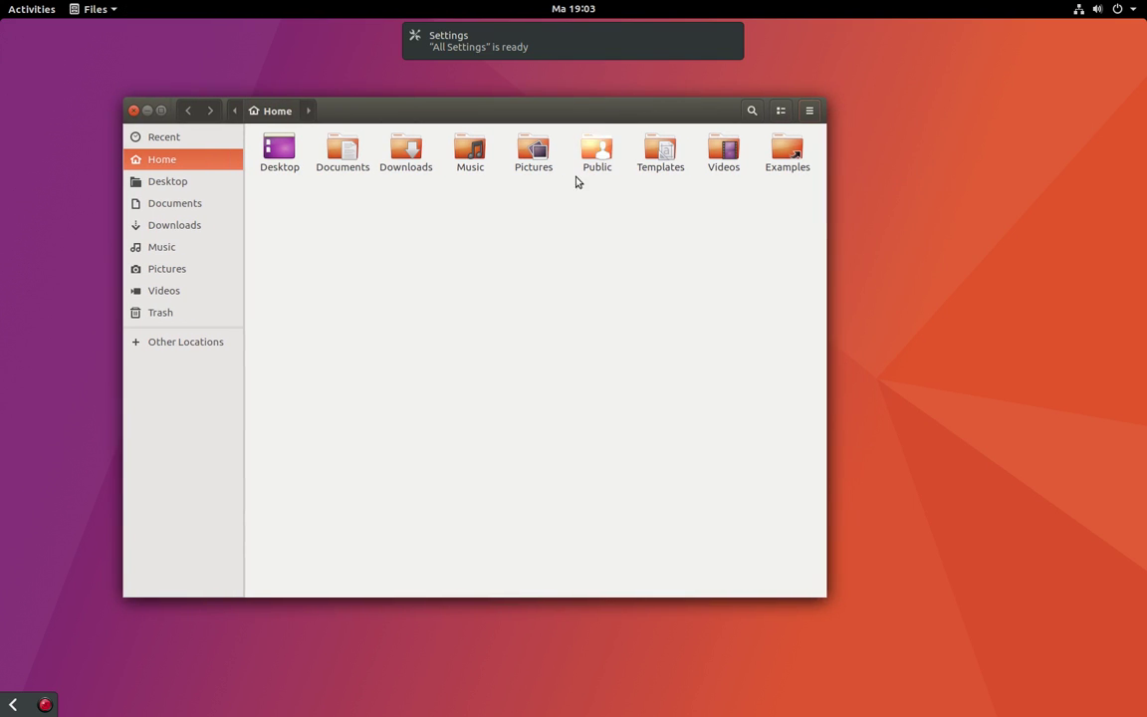
{"action": "mouse_move", "coordinate": [473, 60]}
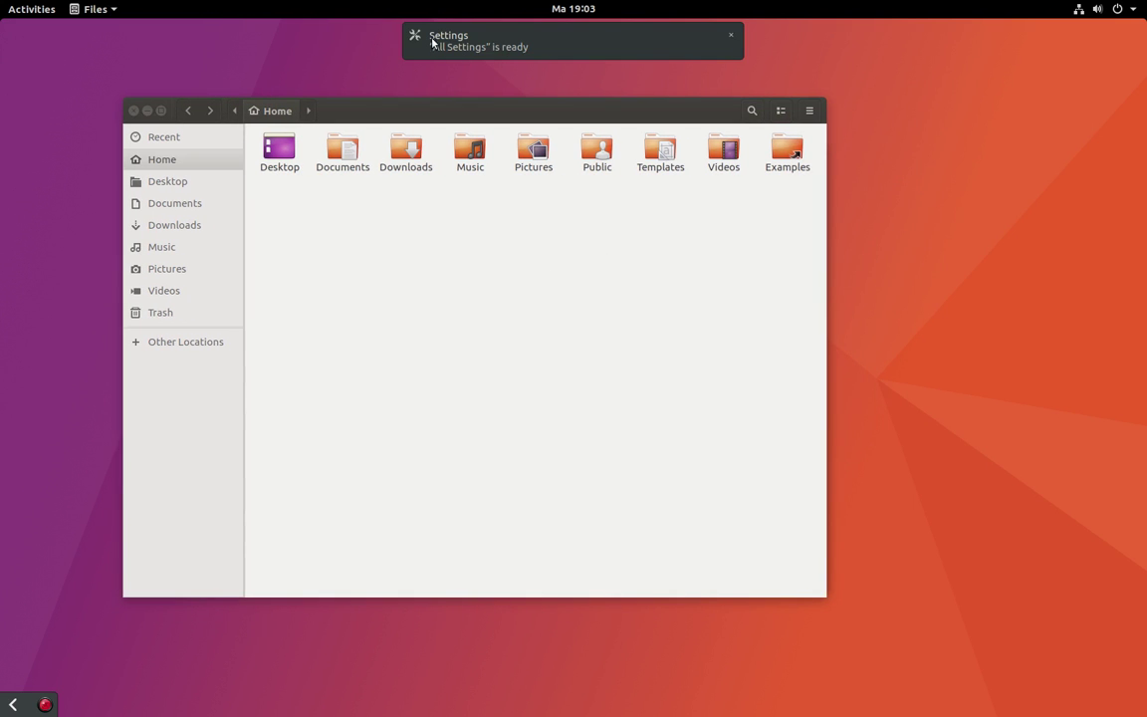
{"action": "left_click", "coordinate": [564, 7]}
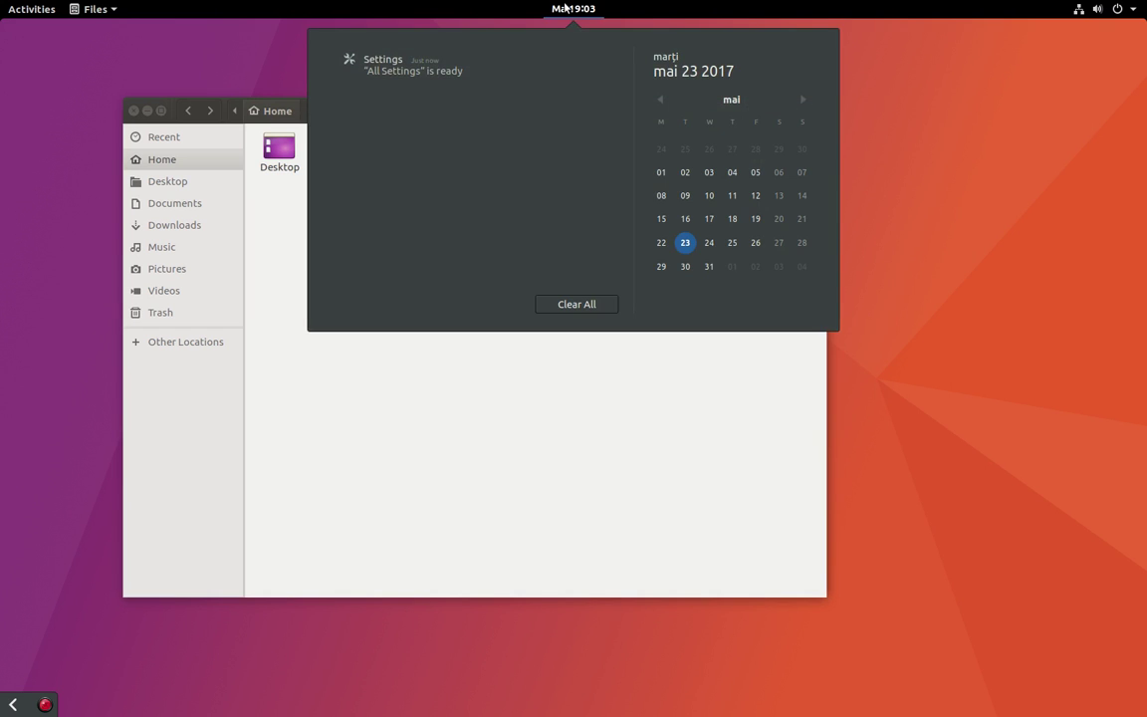
{"action": "left_click", "coordinate": [565, 8]}
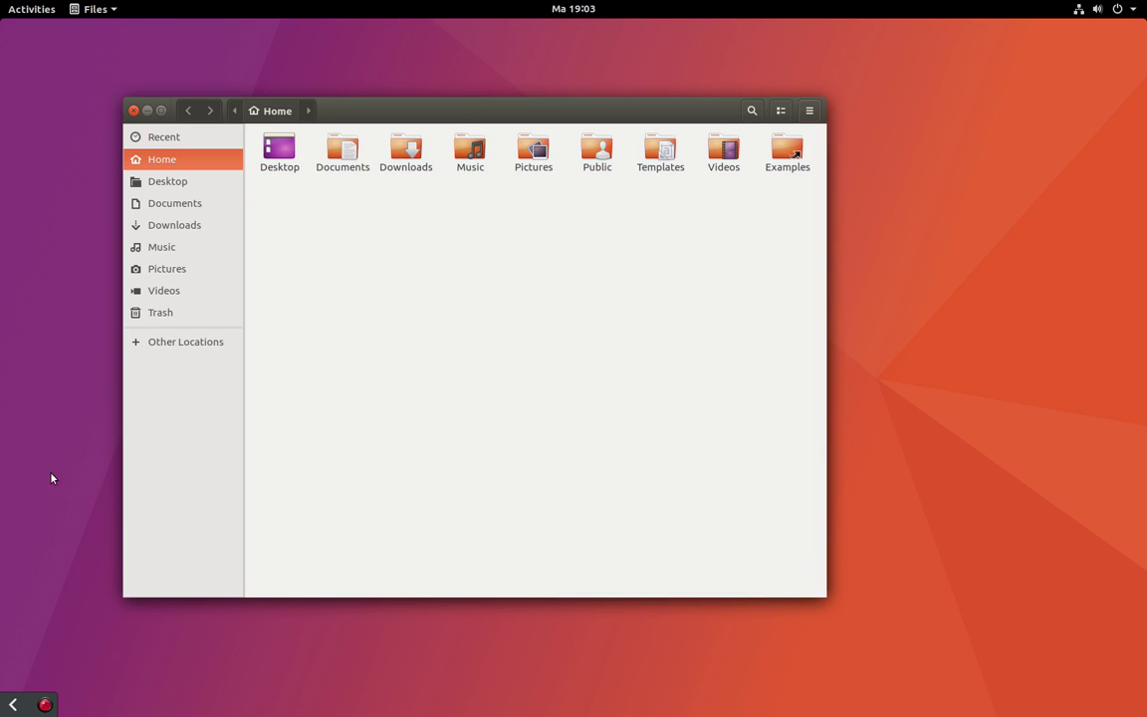
Step: Show the overview of open windows and bring the All Settings window to the front
{"action": "mouse_move", "coordinate": [3, 3]}
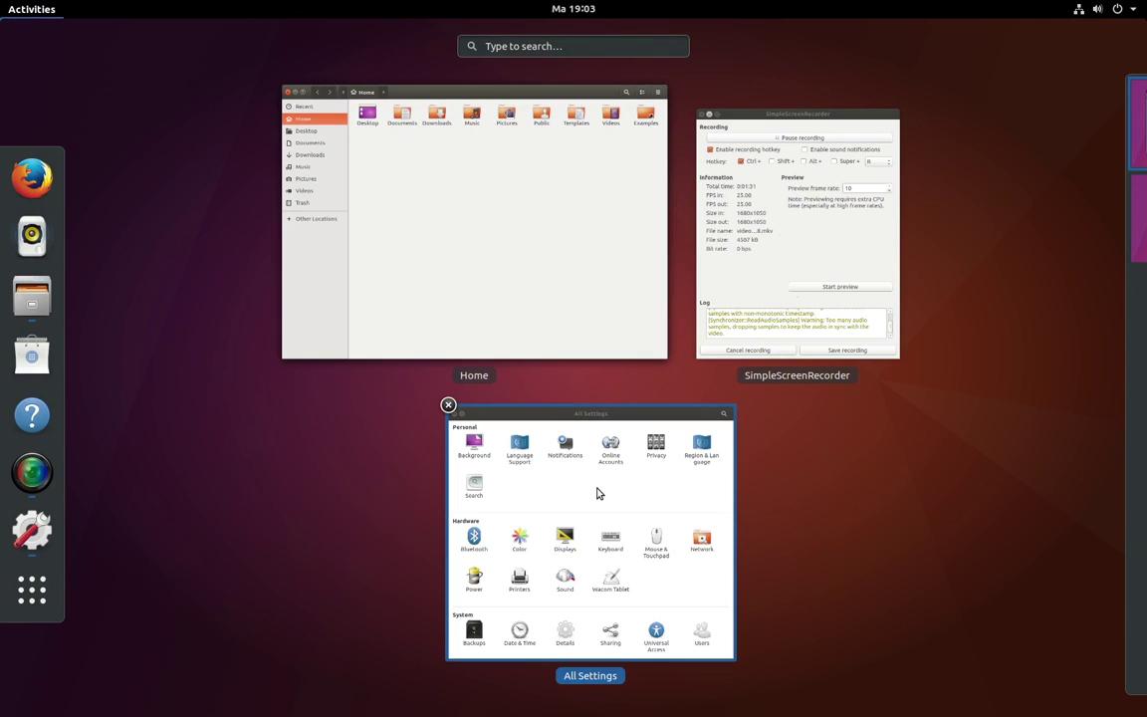
{"action": "left_click_drag", "start_coordinate": [598, 493], "coordinate": [636, 130]}
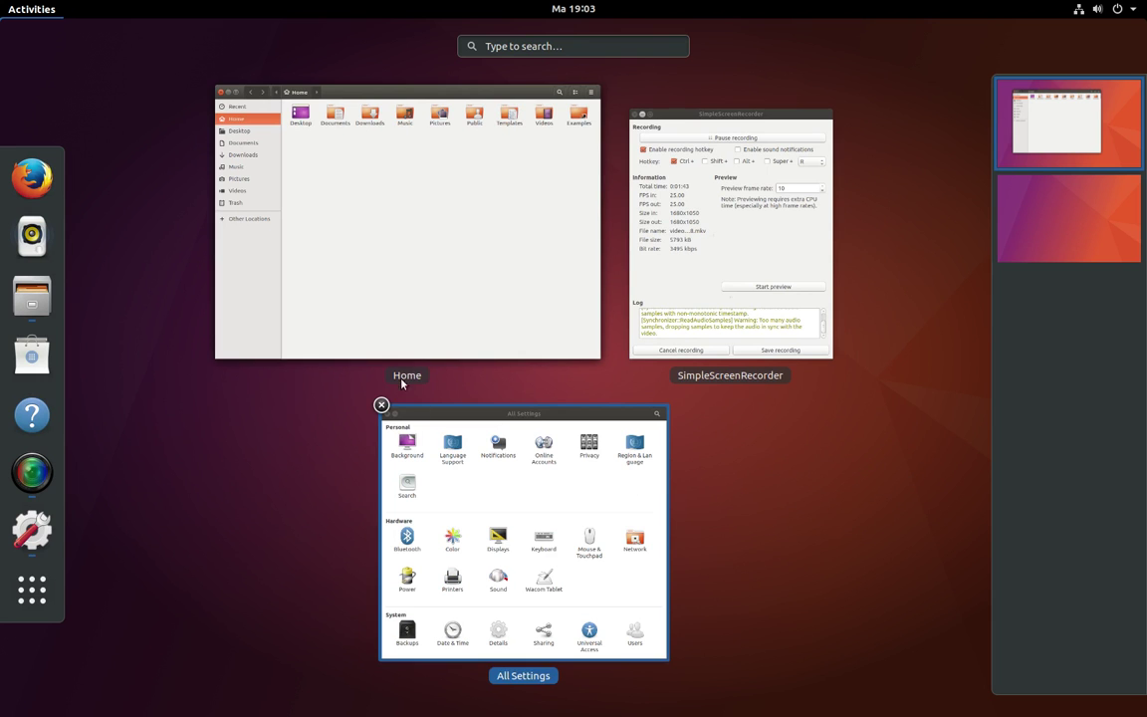
{"action": "left_click", "coordinate": [498, 498]}
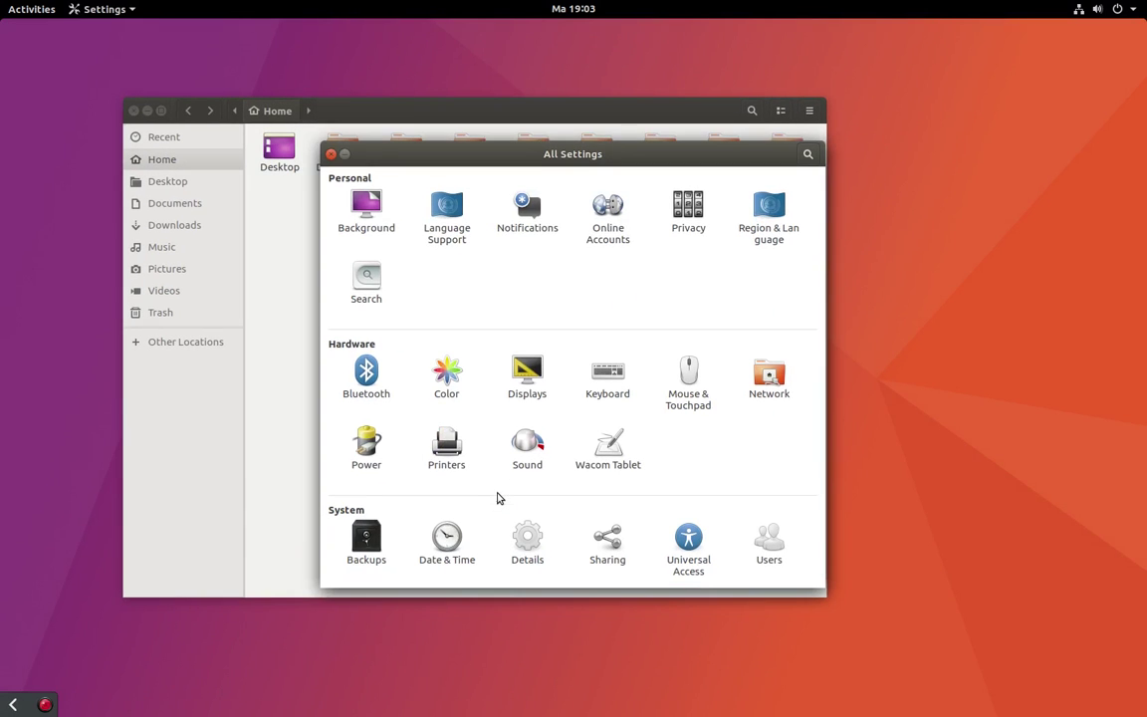
Step: Move the All Settings window away from the Files window and minimize both windows
{"action": "left_click_drag", "start_coordinate": [462, 156], "coordinate": [627, 209]}
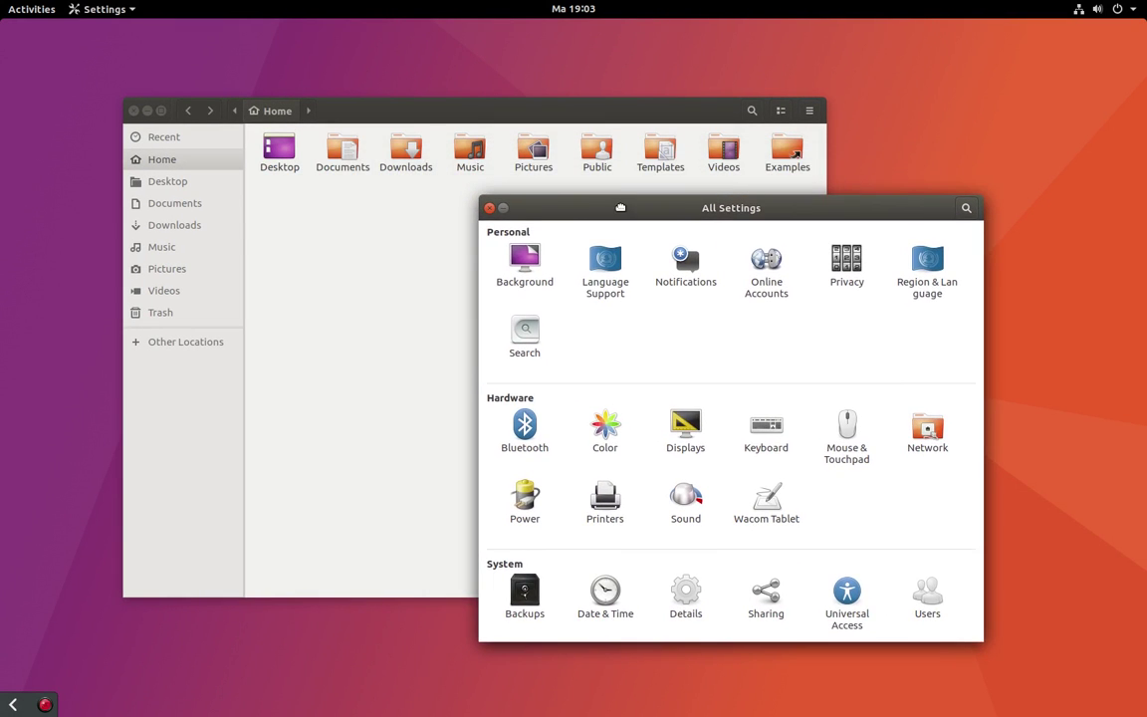
{"action": "left_click", "coordinate": [147, 111]}
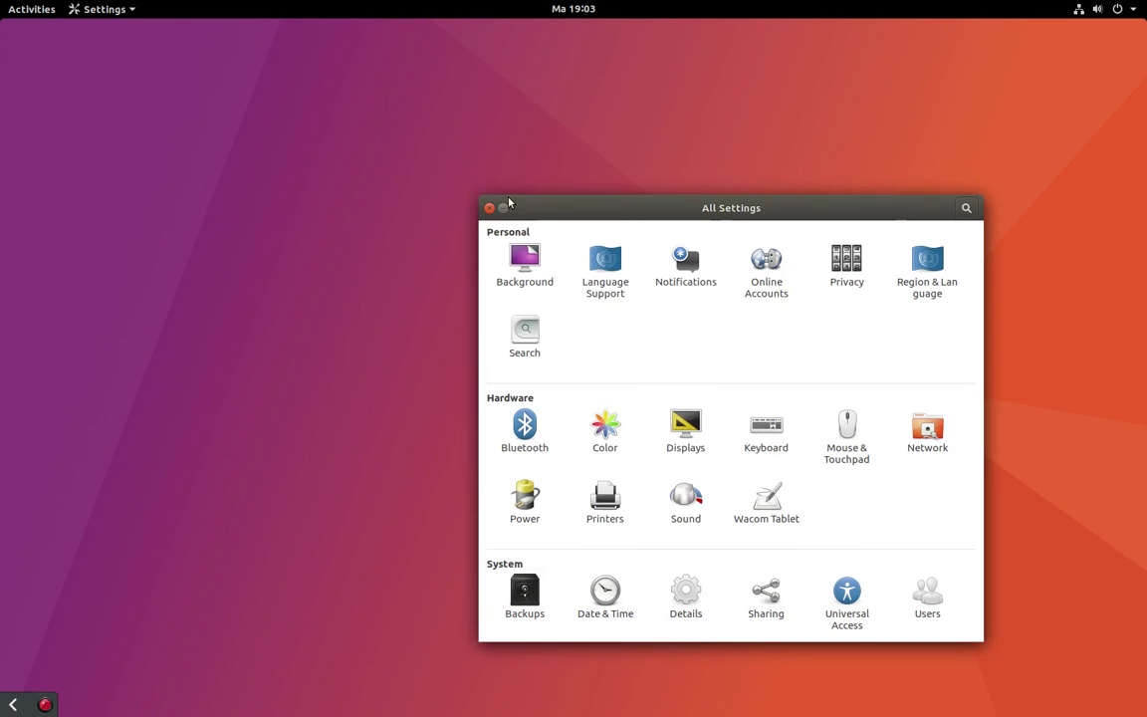
{"action": "left_click", "coordinate": [503, 207]}
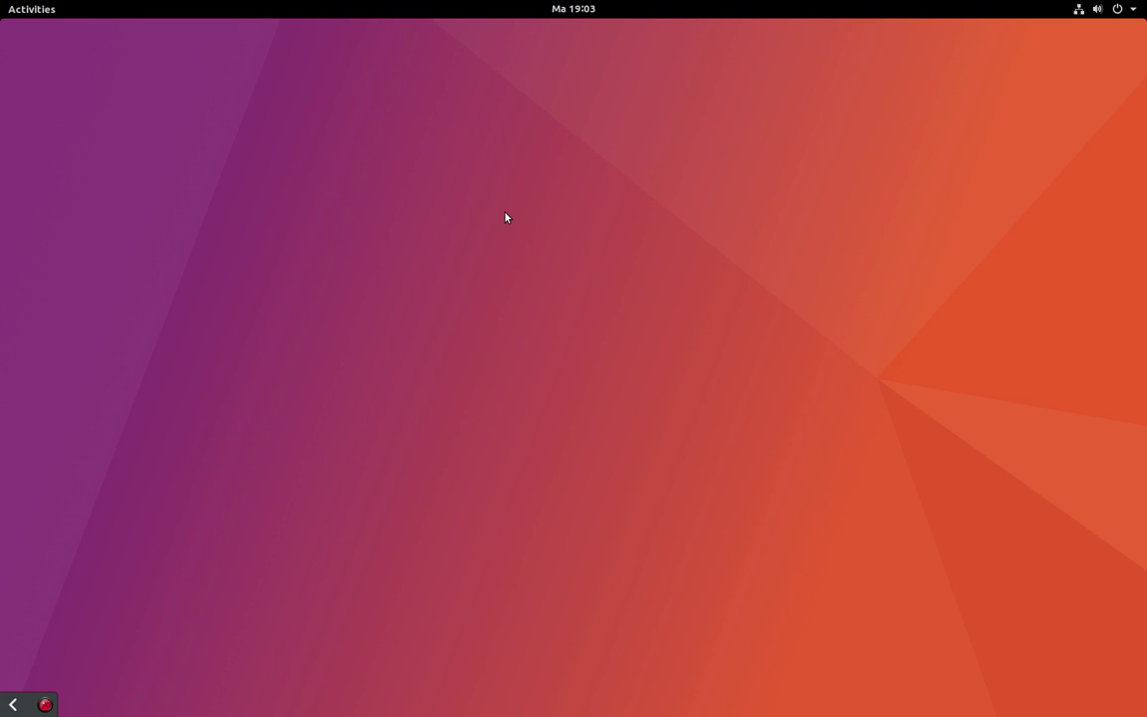
Step: Open the Background settings from the desktop, reposition the window, and close it
{"action": "right_click", "coordinate": [336, 142]}
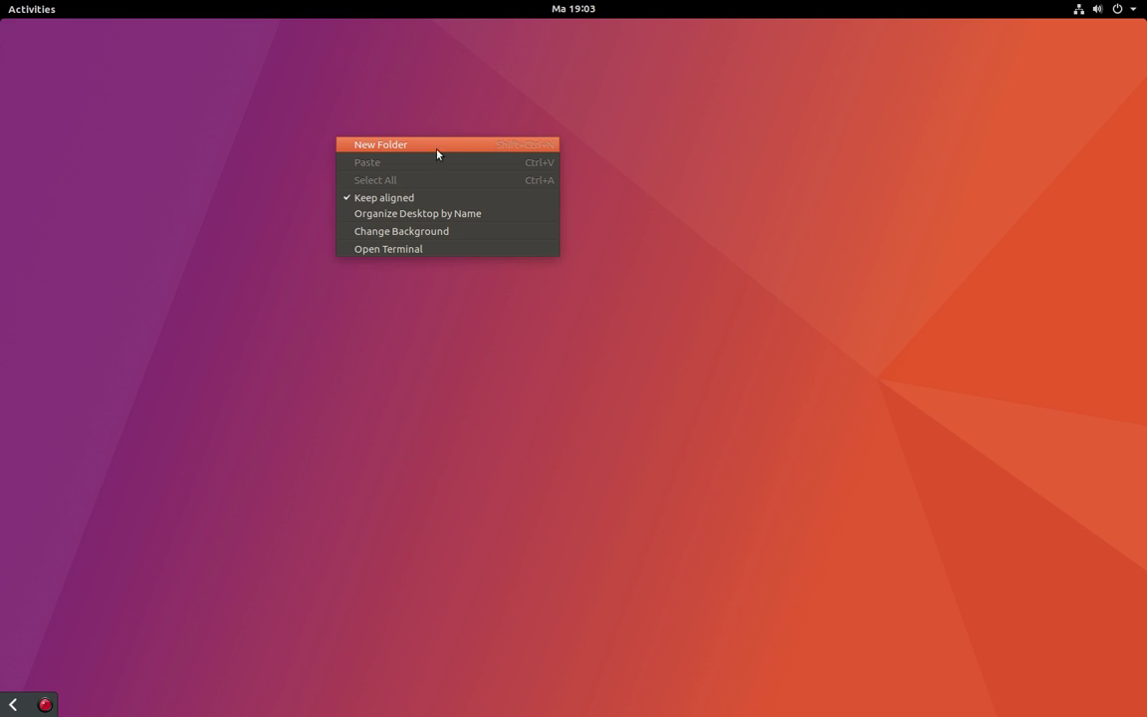
{"action": "left_click", "coordinate": [480, 232]}
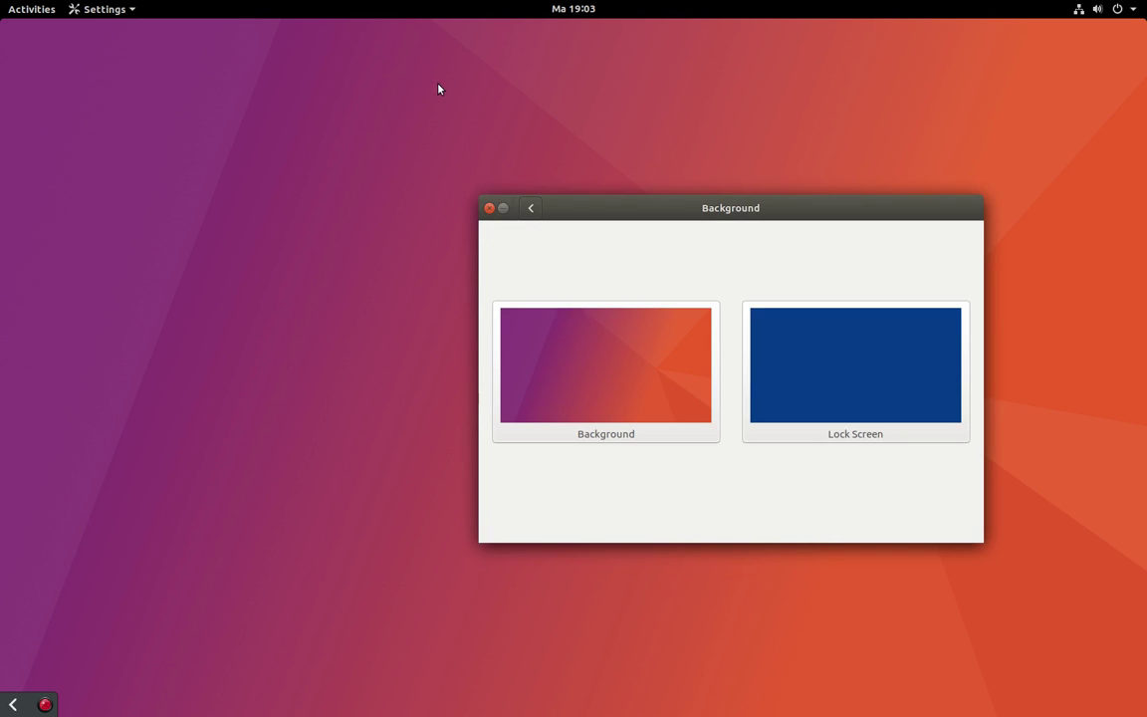
{"action": "left_click_drag", "start_coordinate": [594, 204], "coordinate": [349, 99]}
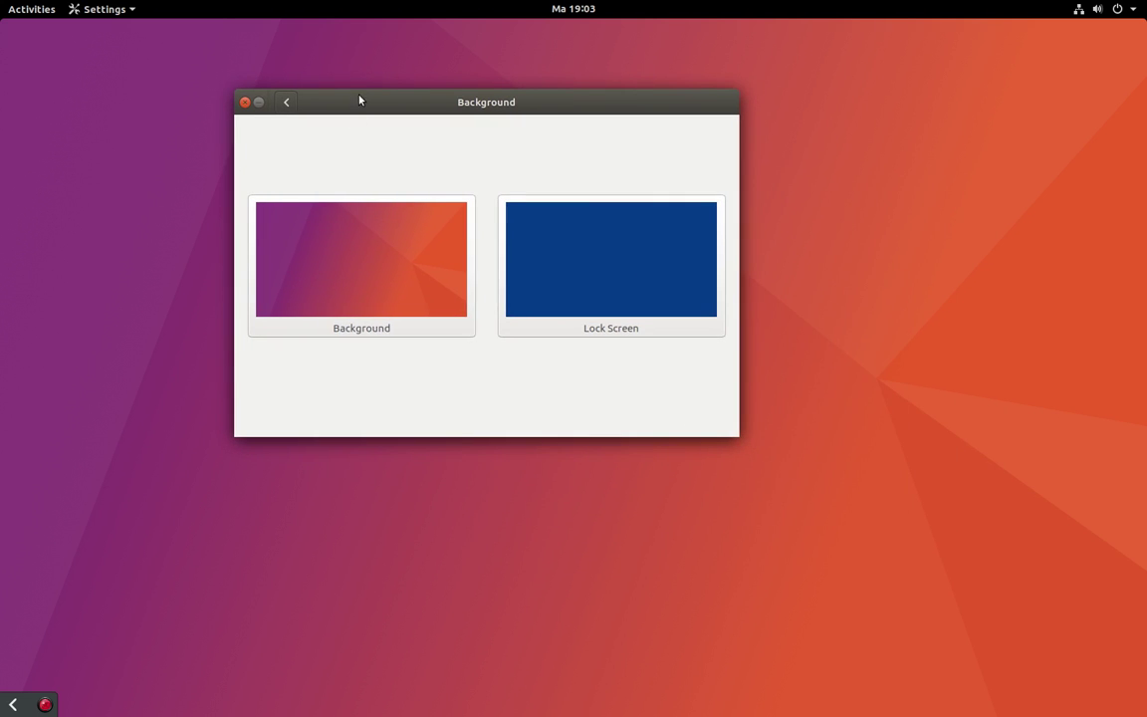
{"action": "left_click", "coordinate": [243, 102]}
Step: Show all applications, search for "ge", launch Text Editor, and move its window toward the middle of the desktop
{"action": "mouse_move", "coordinate": [2, 2]}
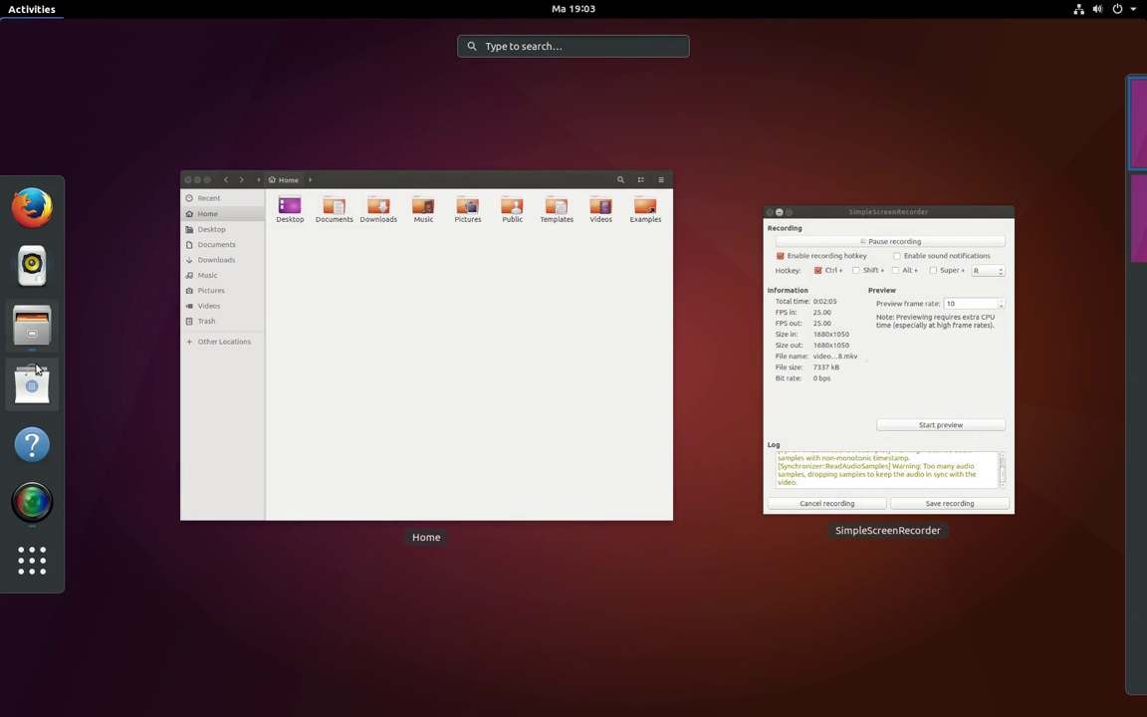
{"action": "left_click", "coordinate": [33, 561]}
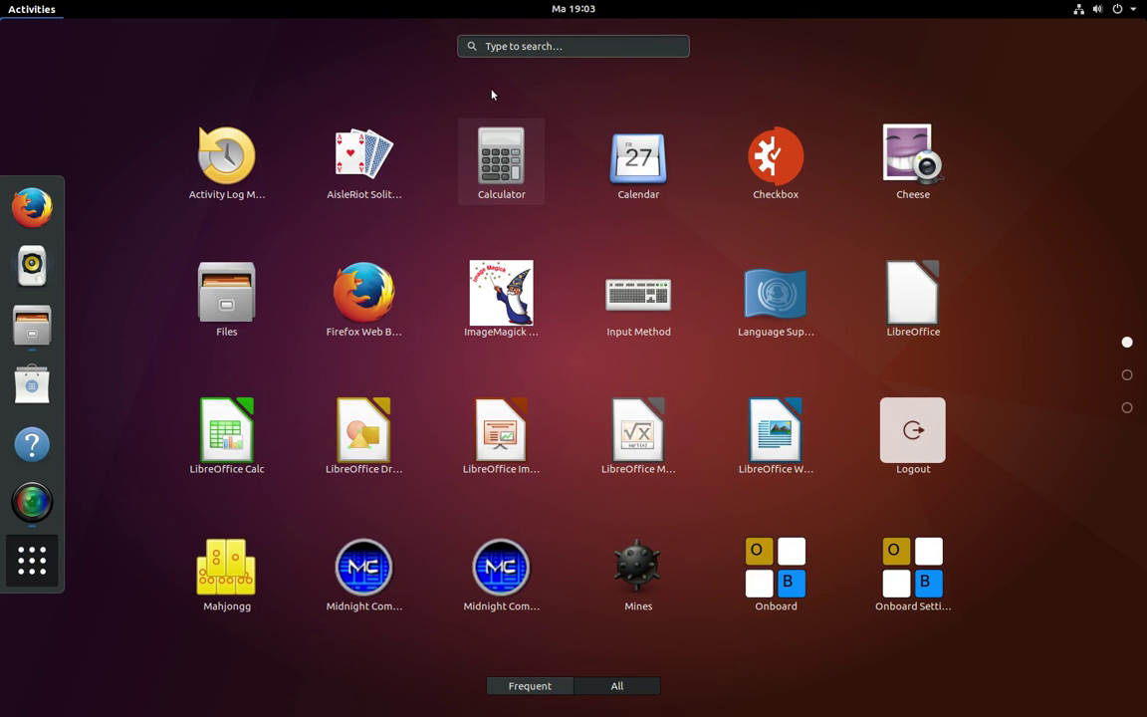
{"action": "type", "text": "gt"}
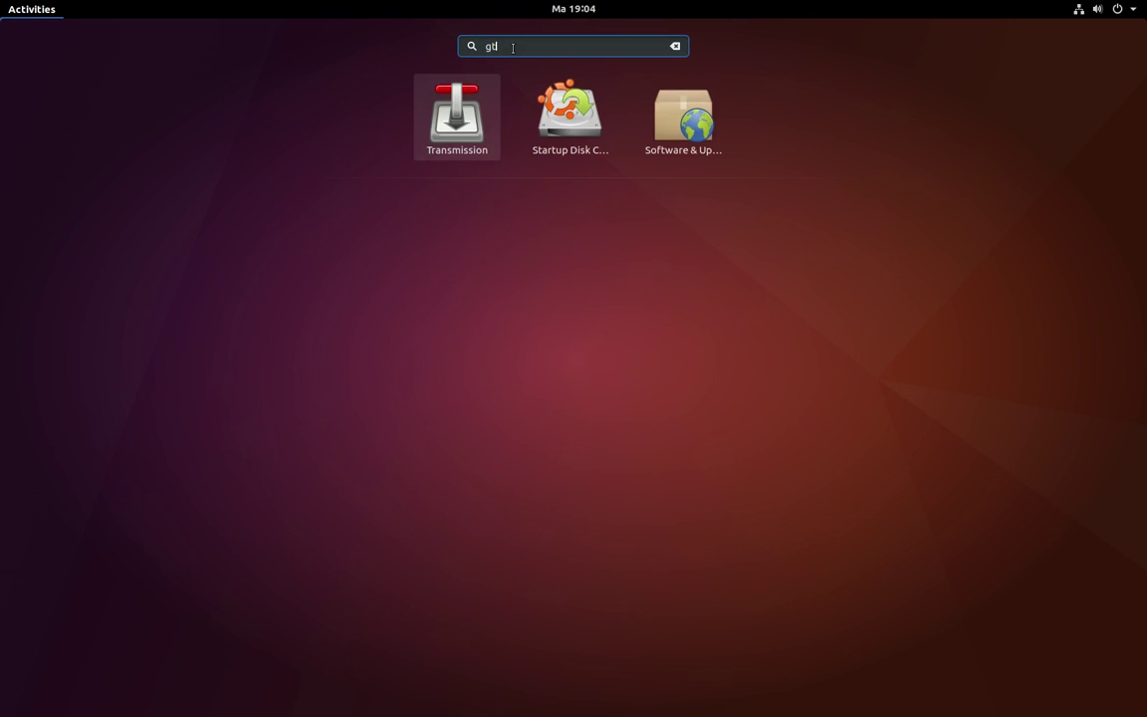
{"action": "key", "text": "BackSpace"}
{"action": "type", "text": "e"}
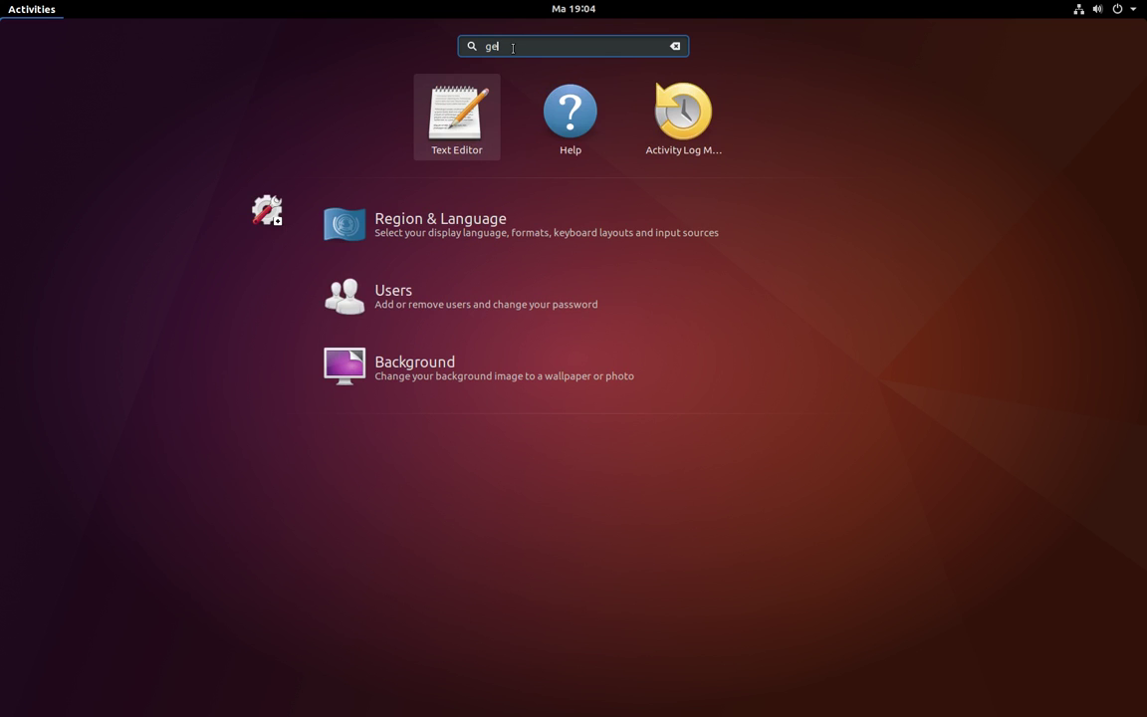
{"action": "left_click", "coordinate": [472, 120]}
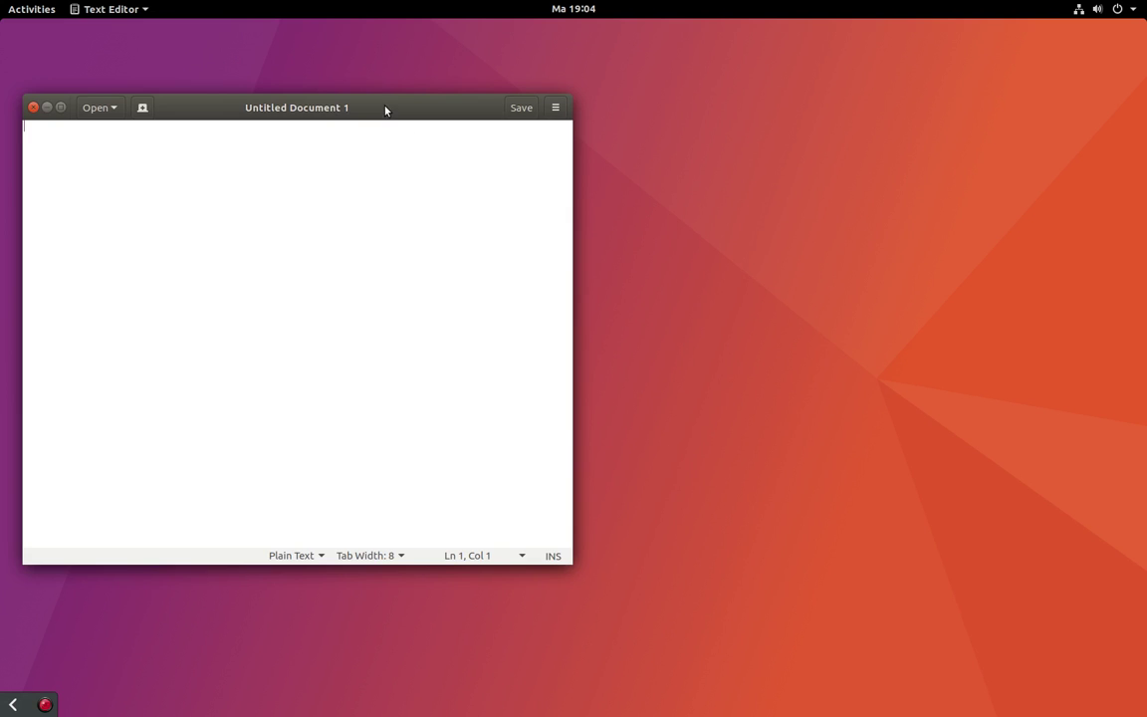
{"action": "left_click_drag", "start_coordinate": [385, 109], "coordinate": [582, 120]}
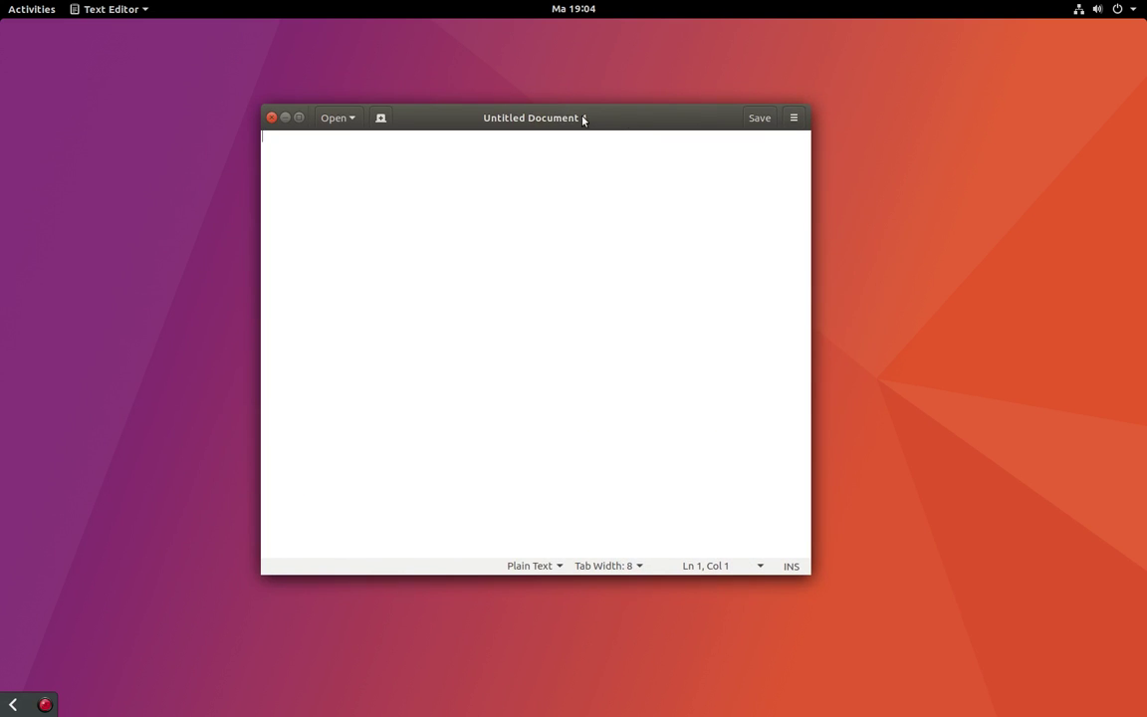
Step: Show the About information of Text Editor and highlight its version number
{"action": "left_click", "coordinate": [127, 9]}
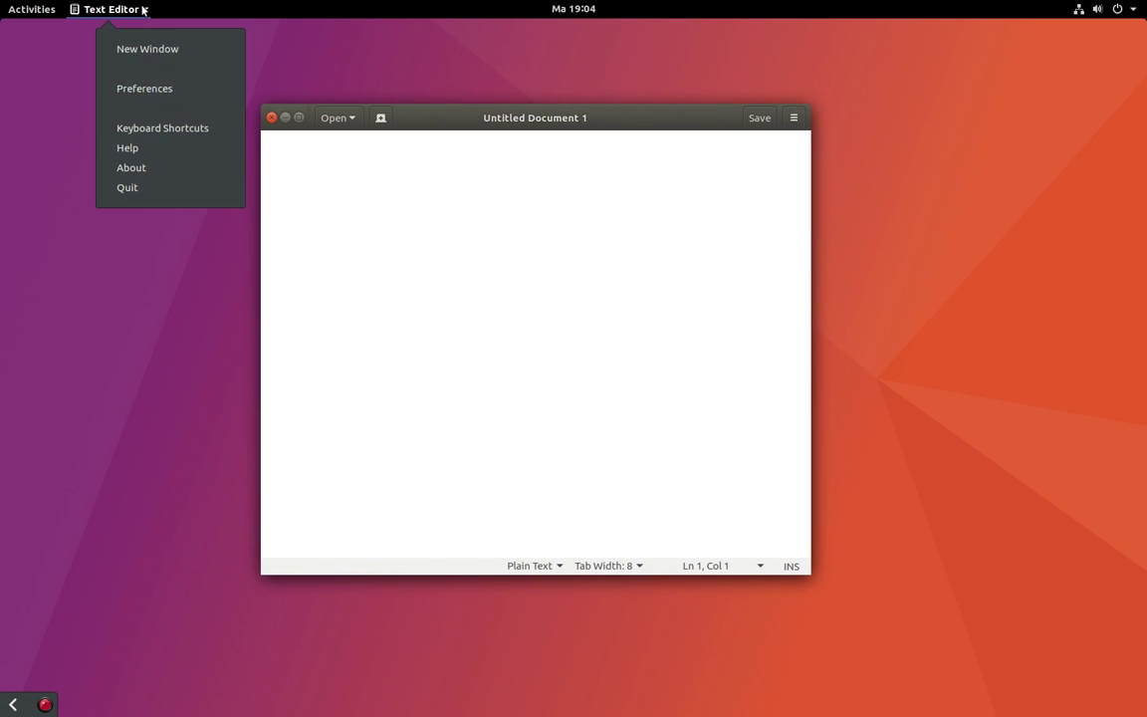
{"action": "left_click", "coordinate": [199, 170]}
{"action": "left_click_drag", "start_coordinate": [517, 386], "coordinate": [603, 395]}
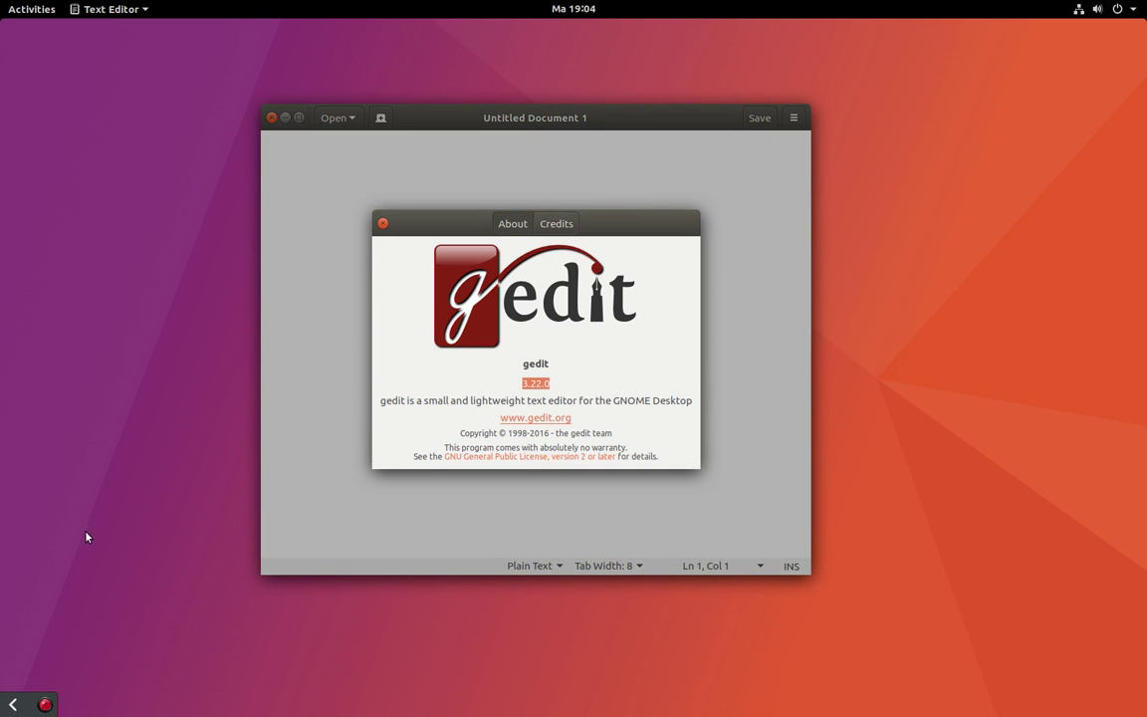
Step: Search the activities overview for "tel" and launch Telegram Desktop
{"action": "left_click", "coordinate": [30, 9]}
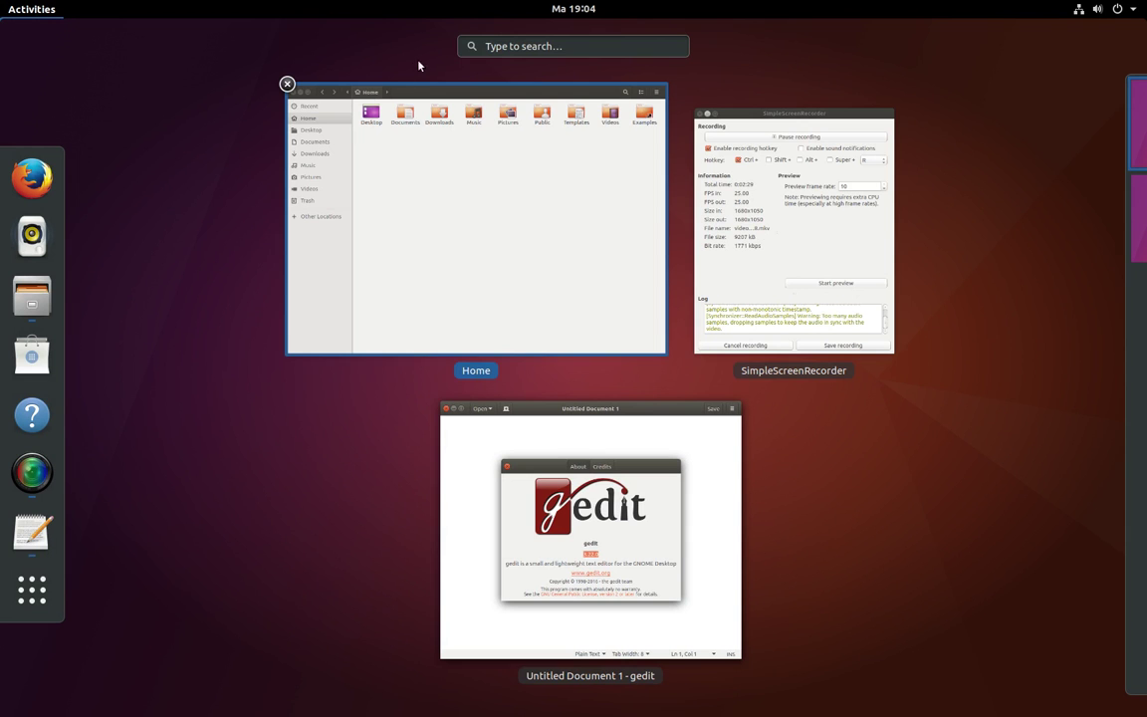
{"action": "type", "text": "te"}
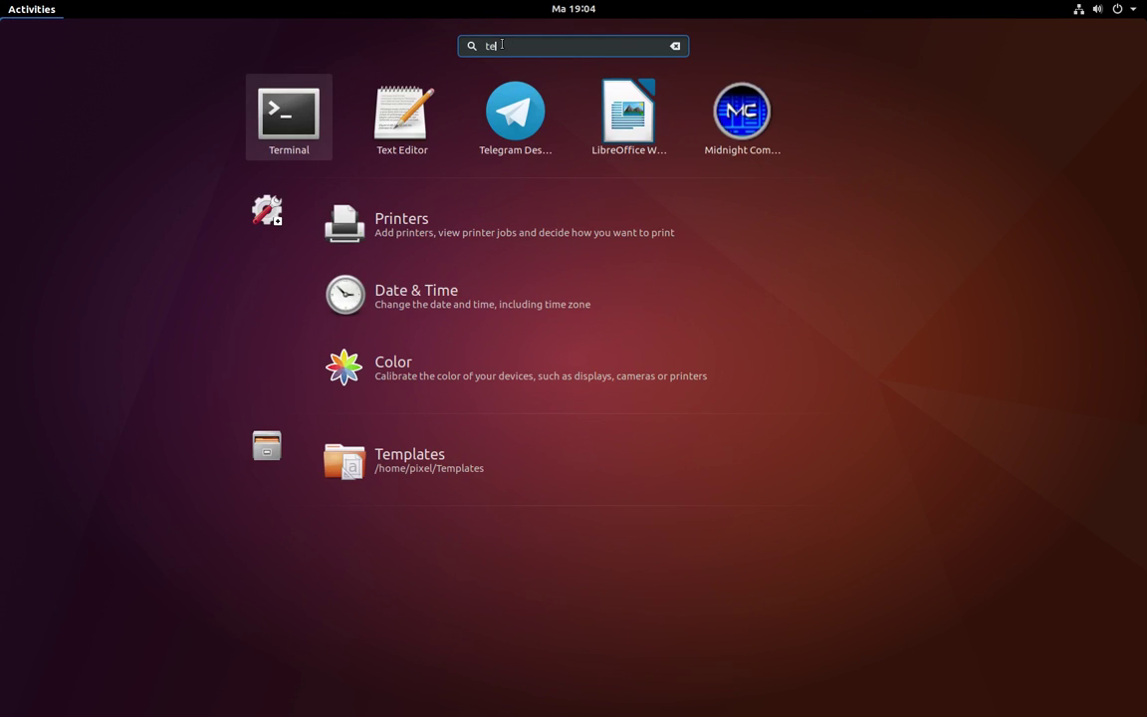
{"action": "type", "text": "l"}
{"action": "left_click", "coordinate": [515, 111]}
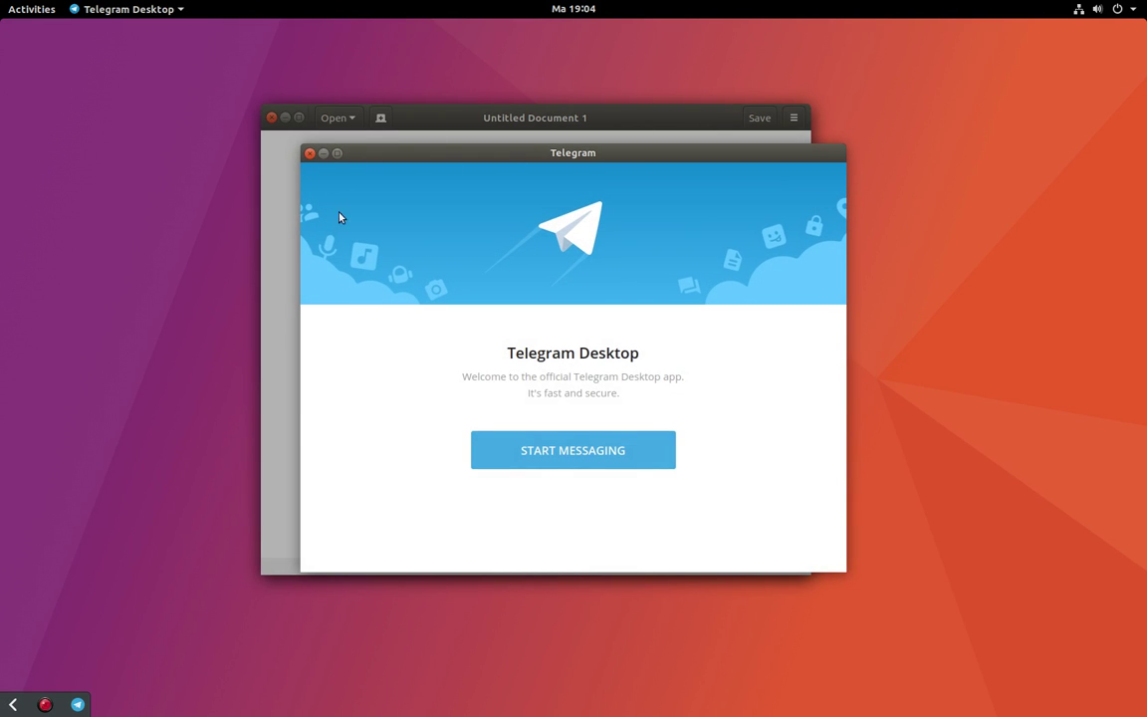
Step: Close the gedit About dialog and minimize both the Text Editor and Telegram windows
{"action": "left_click", "coordinate": [292, 119]}
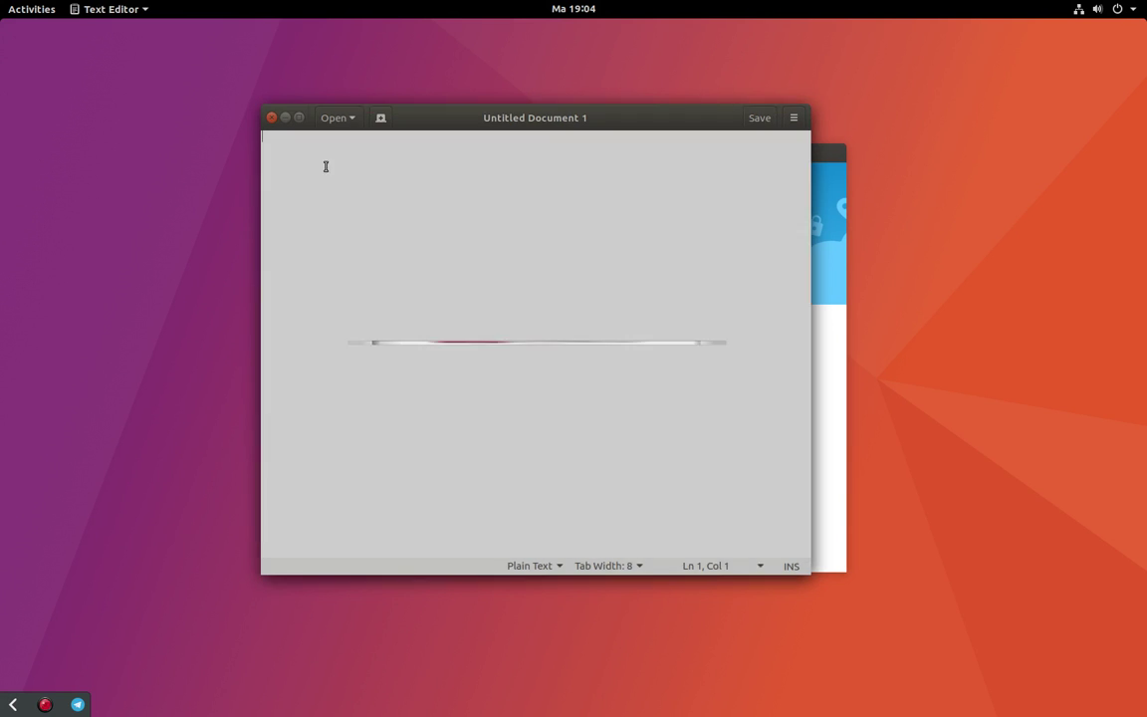
{"action": "left_click", "coordinate": [383, 223]}
{"action": "left_click", "coordinate": [284, 117]}
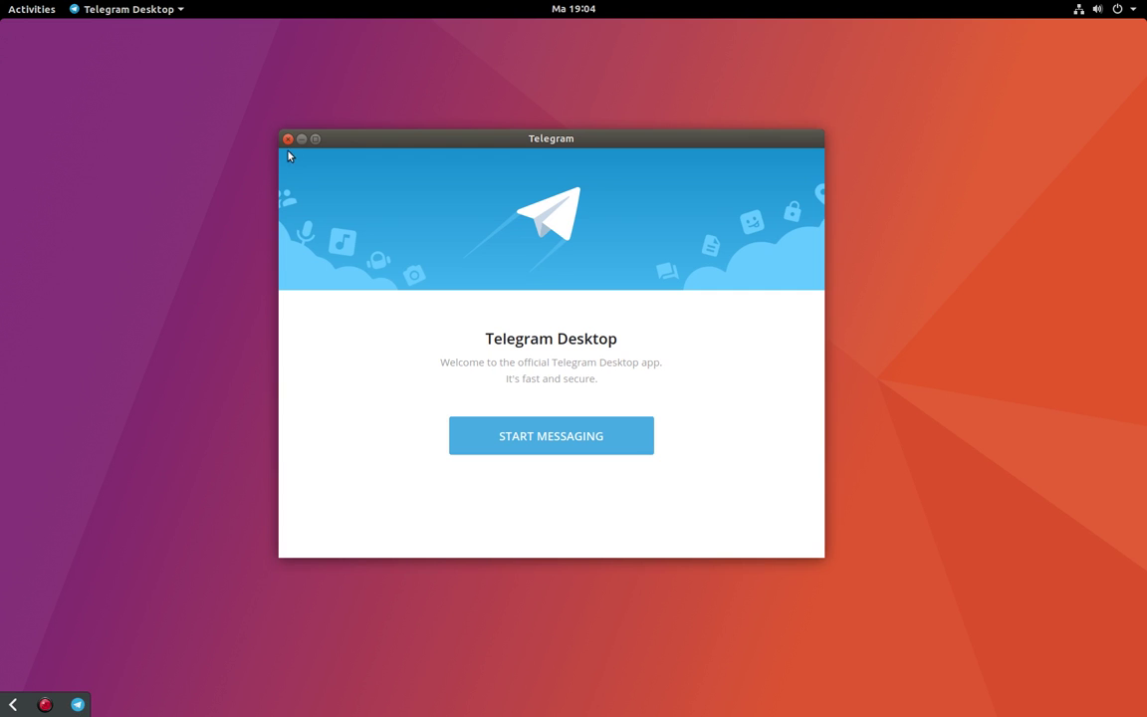
{"action": "left_click", "coordinate": [301, 139]}
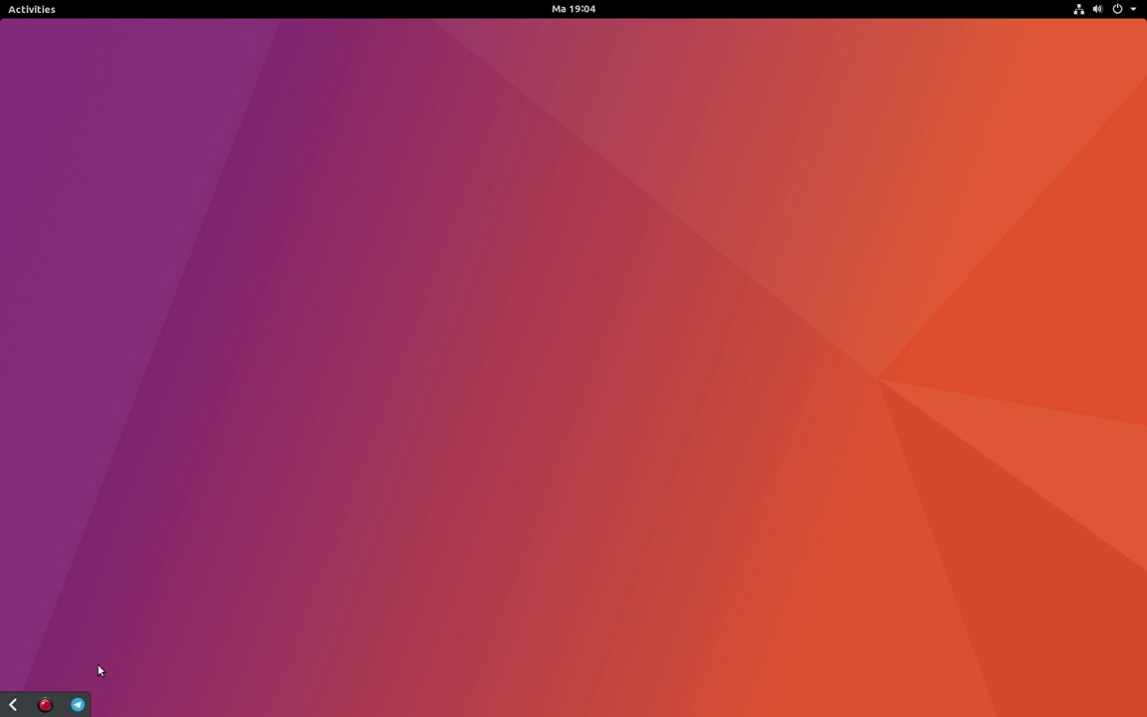
Step: Restore the Telegram window from its tray entry and quit Telegram from there
{"action": "left_click", "coordinate": [76, 708]}
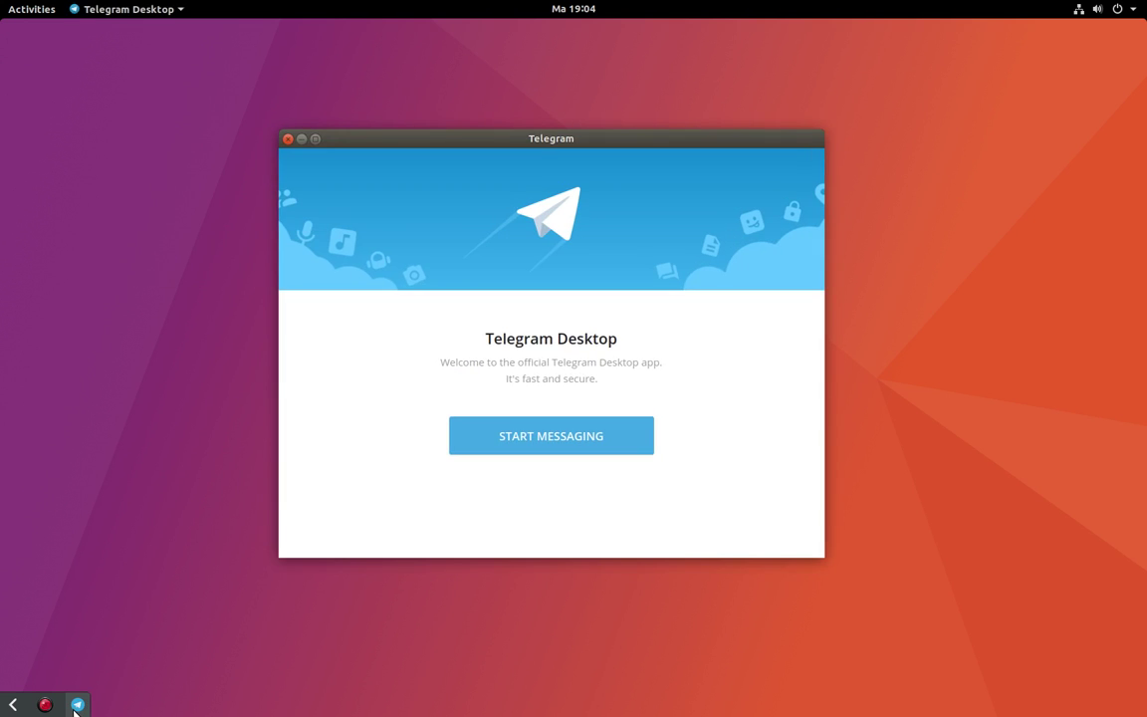
{"action": "left_click", "coordinate": [76, 707]}
{"action": "left_click", "coordinate": [76, 708]}
{"action": "right_click", "coordinate": [78, 710]}
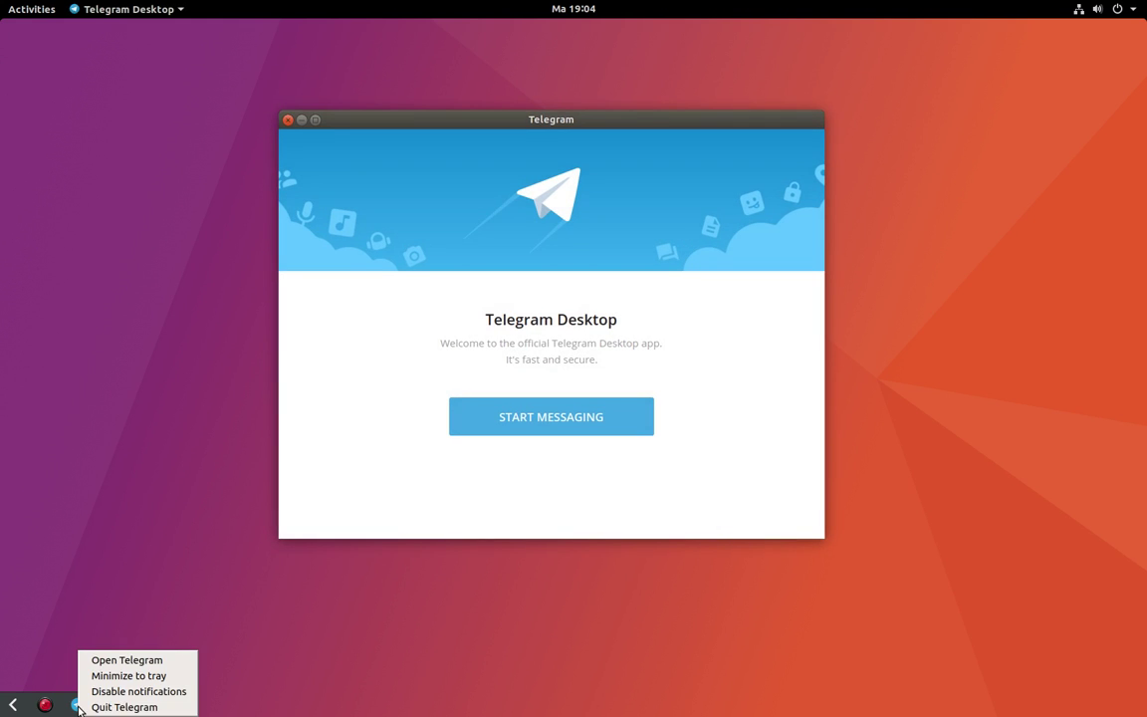
{"action": "left_click", "coordinate": [174, 707]}
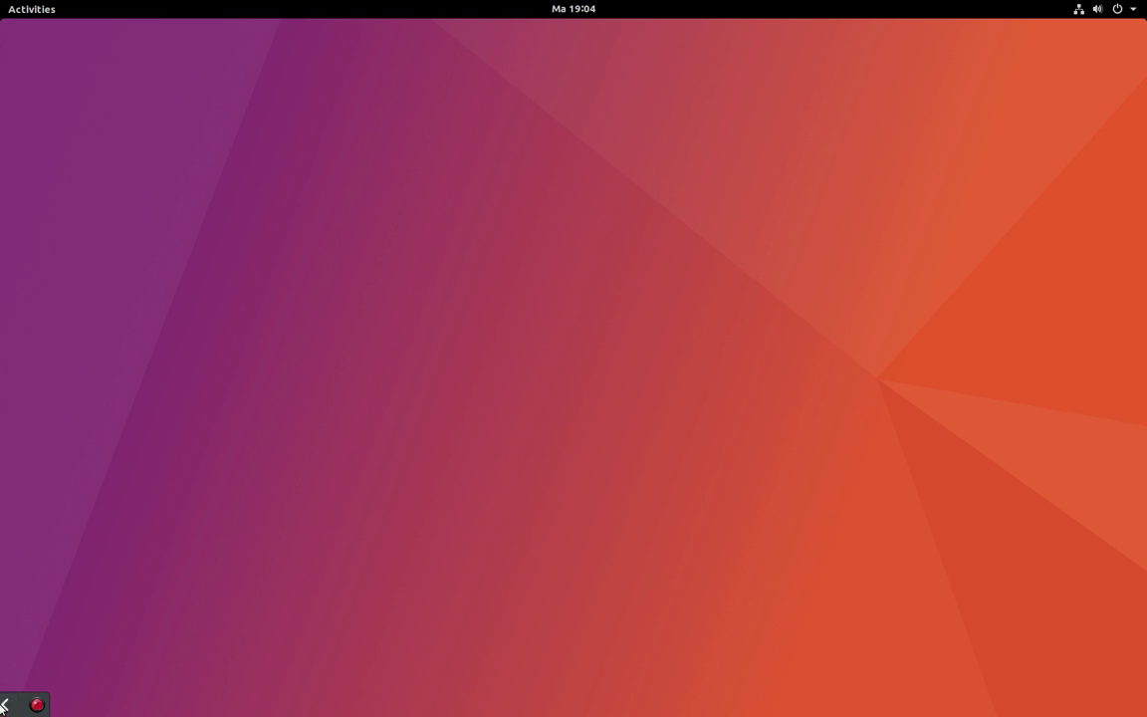
Step: Search the activities overview for "ter" and launch Terminal
{"action": "mouse_move", "coordinate": [1, 1]}
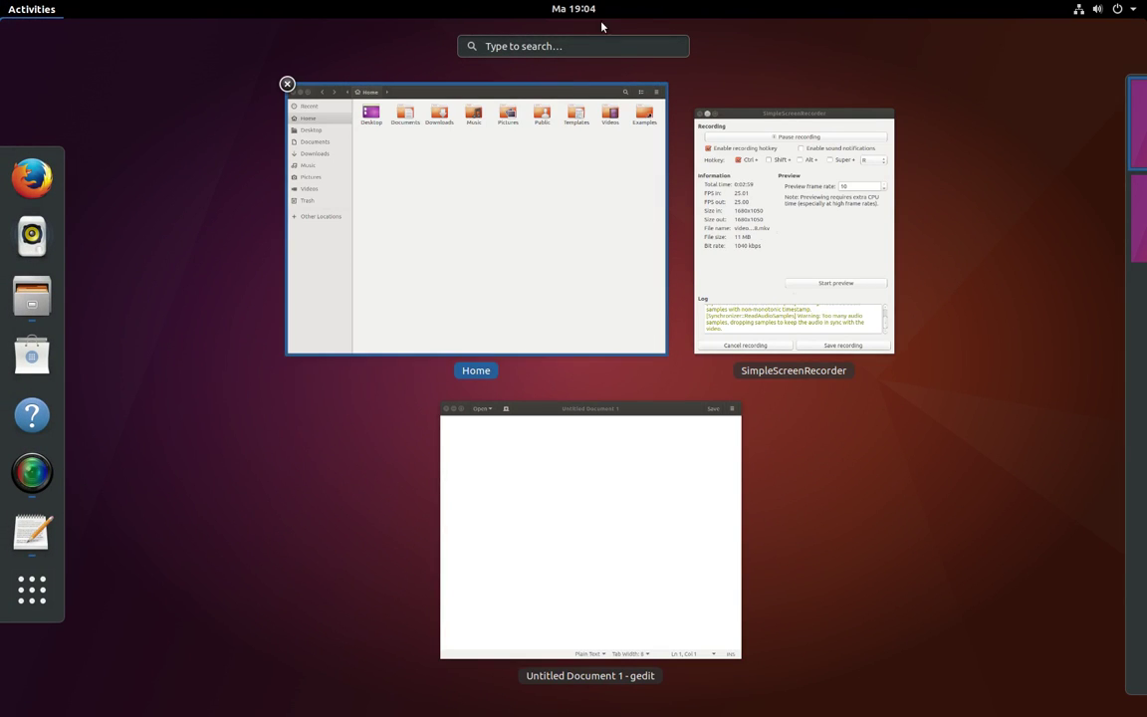
{"action": "left_click", "coordinate": [529, 44]}
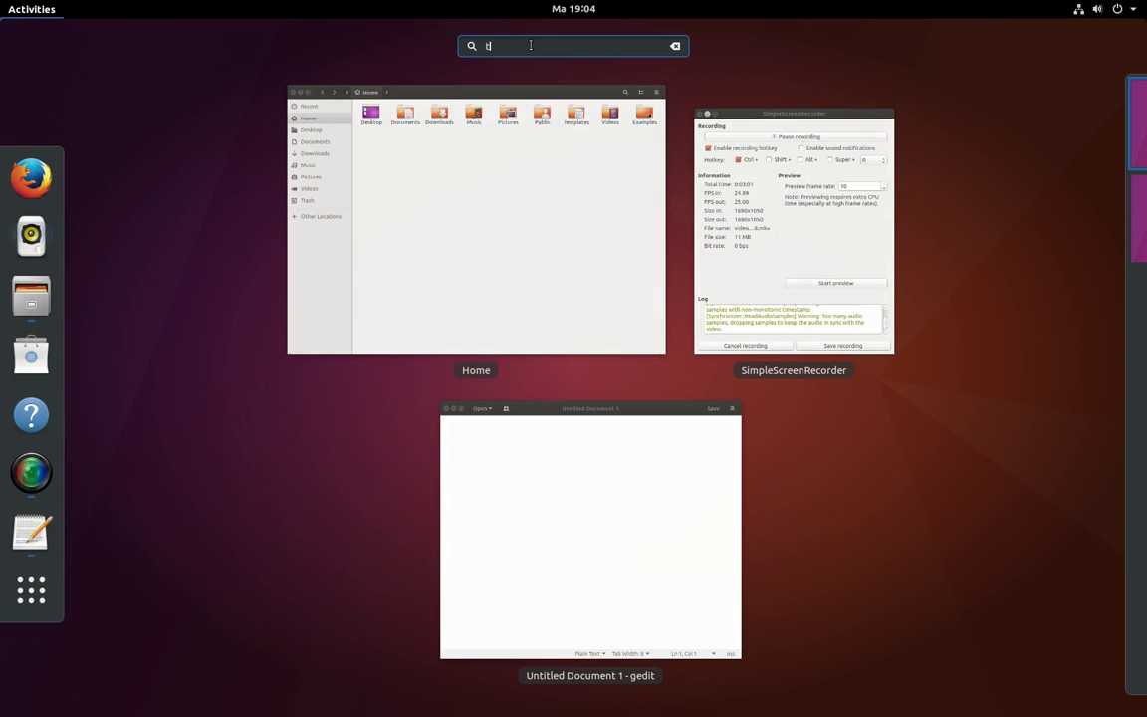
{"action": "type", "text": "ter"}
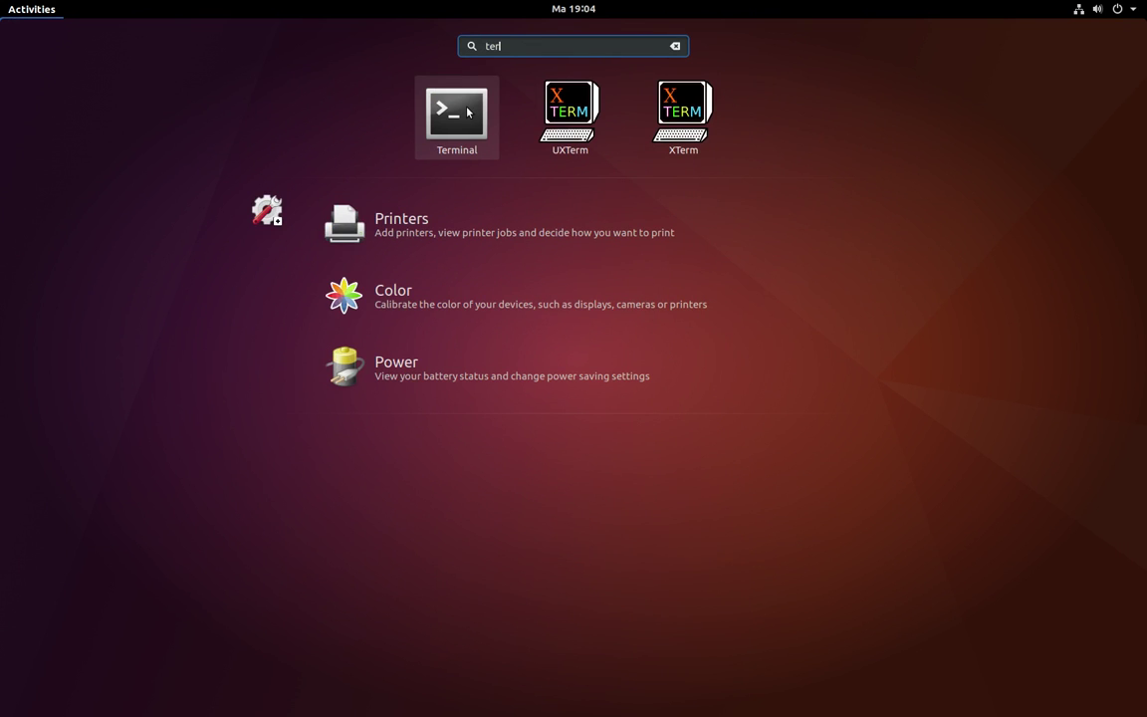
{"action": "left_click", "coordinate": [467, 112]}
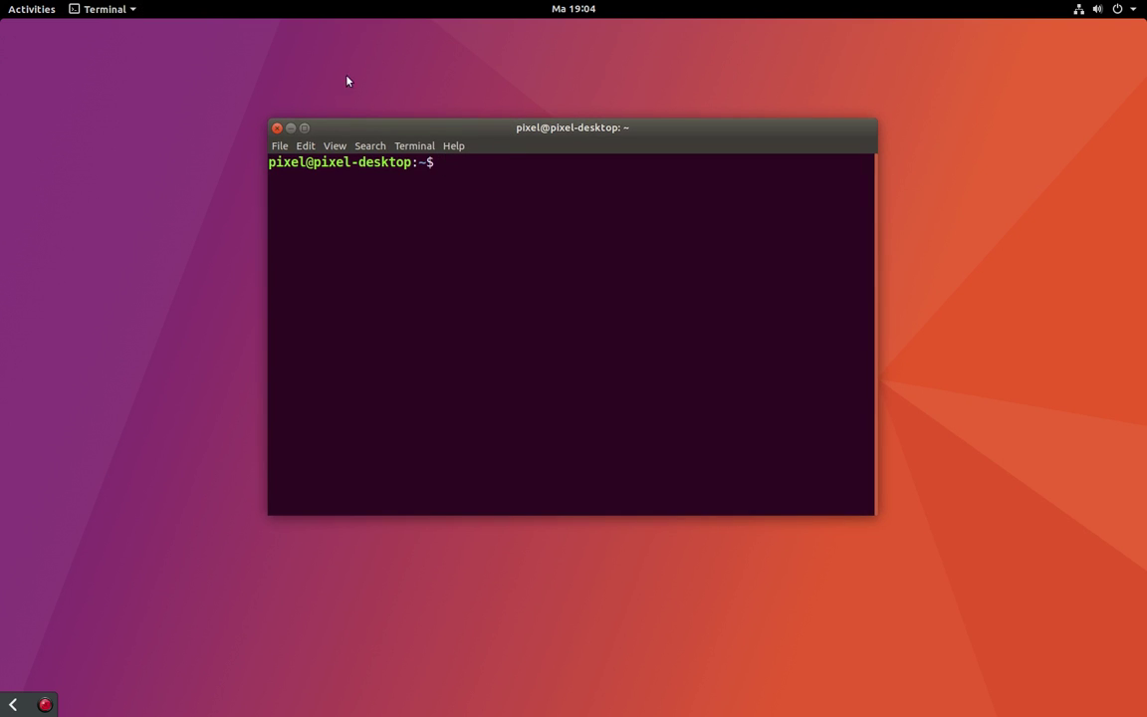
Step: Run lsb_release -a in Terminal and highlight the Description and Release lines of its output
{"action": "type", "text": "lsb-"}
{"action": "key", "text": "BackSpace"}
{"action": "key", "text": "Tab"}
{"action": "key", "text": "Tab"}
{"action": "type", "text": "_re"}
{"action": "key", "text": "Tab"}
{"action": "type", "text": "-a"}
{"action": "key", "text": "Return"}
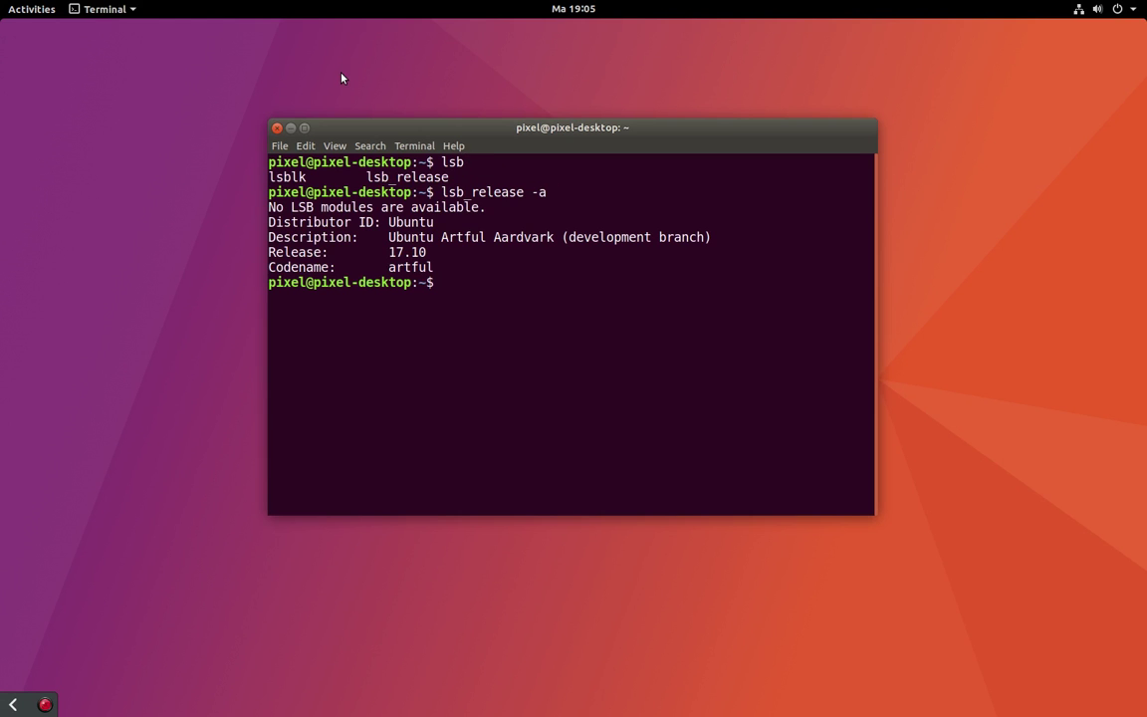
{"action": "left_click_drag", "start_coordinate": [440, 237], "coordinate": [323, 252]}
{"action": "left_click_drag", "start_coordinate": [448, 253], "coordinate": [251, 237]}
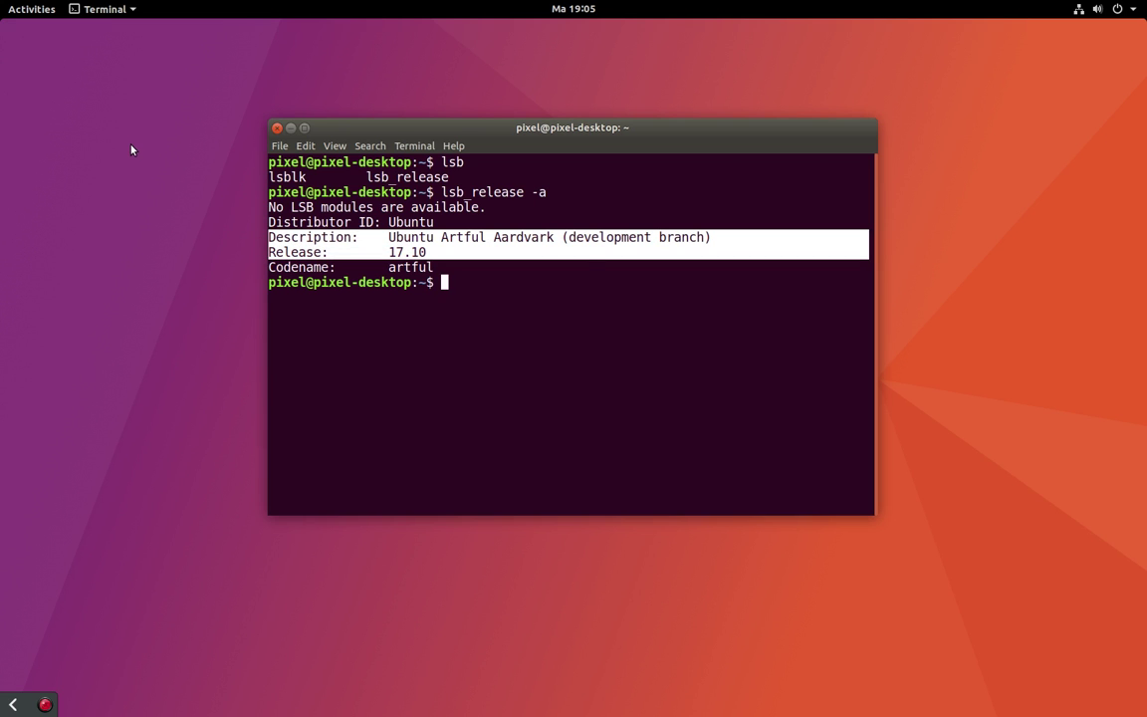
Step: Cycle through the open applications with the application switcher, bringing Files and Text Editor to the front
{"action": "key", "text": "alt+Tab"}
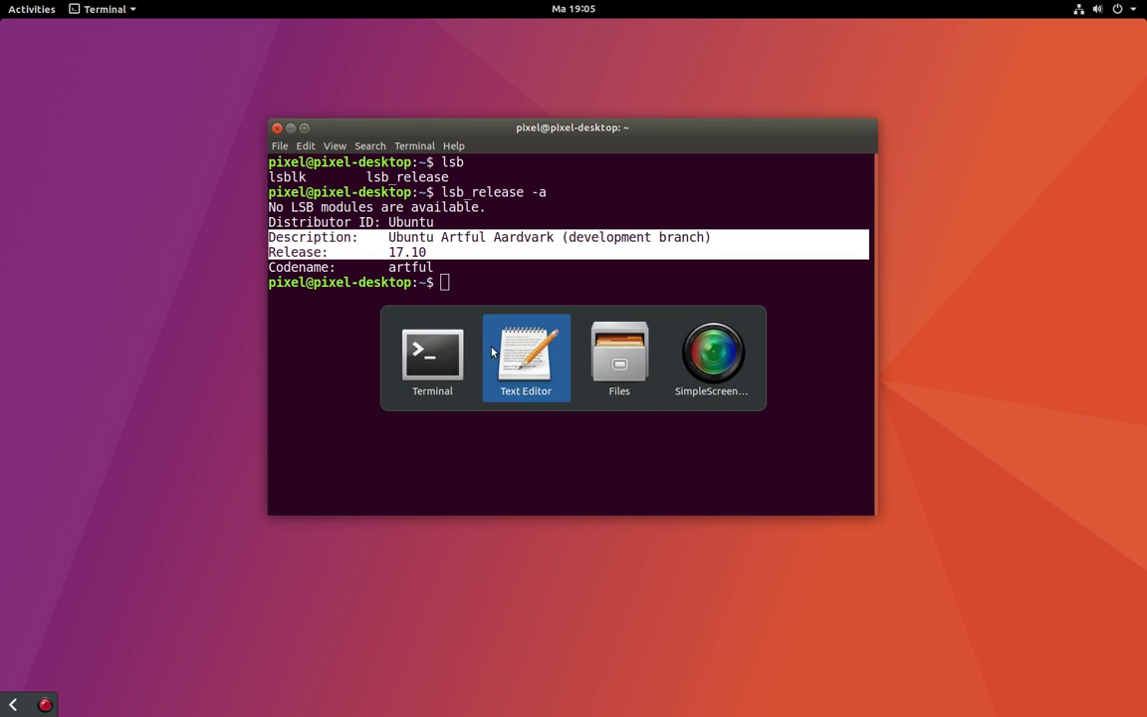
{"action": "key", "text": "alt+Tab"}
{"action": "key", "text": "Tab"}
{"action": "key", "text": "alt+Tab"}
{"action": "key", "text": "Tab"}
{"action": "key", "text": "Tab"}
{"action": "key", "text": "Tab"}
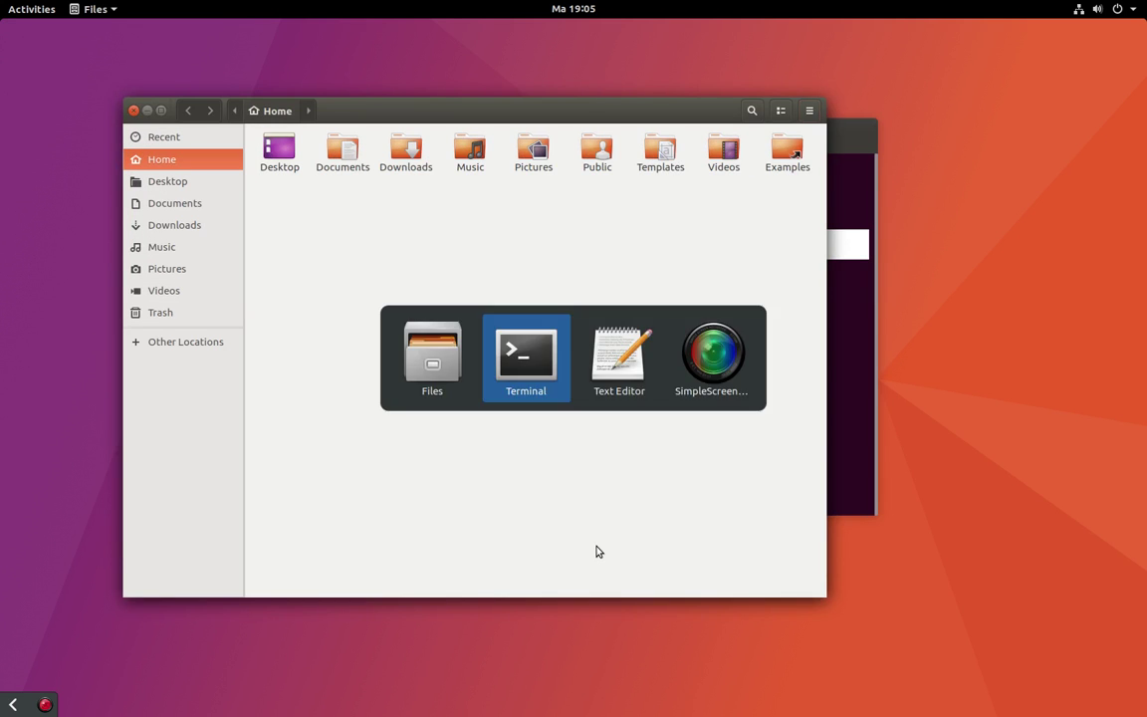
{"action": "key", "text": "Tab"}
{"action": "key", "text": "Tab"}
Step: Tile Text Editor on the right half of the desktop and Files on the left half, ending with Text Editor active
{"action": "left_click_drag", "start_coordinate": [539, 137], "coordinate": [1102, 283]}
{"action": "left_click_drag", "start_coordinate": [515, 116], "coordinate": [12, 169]}
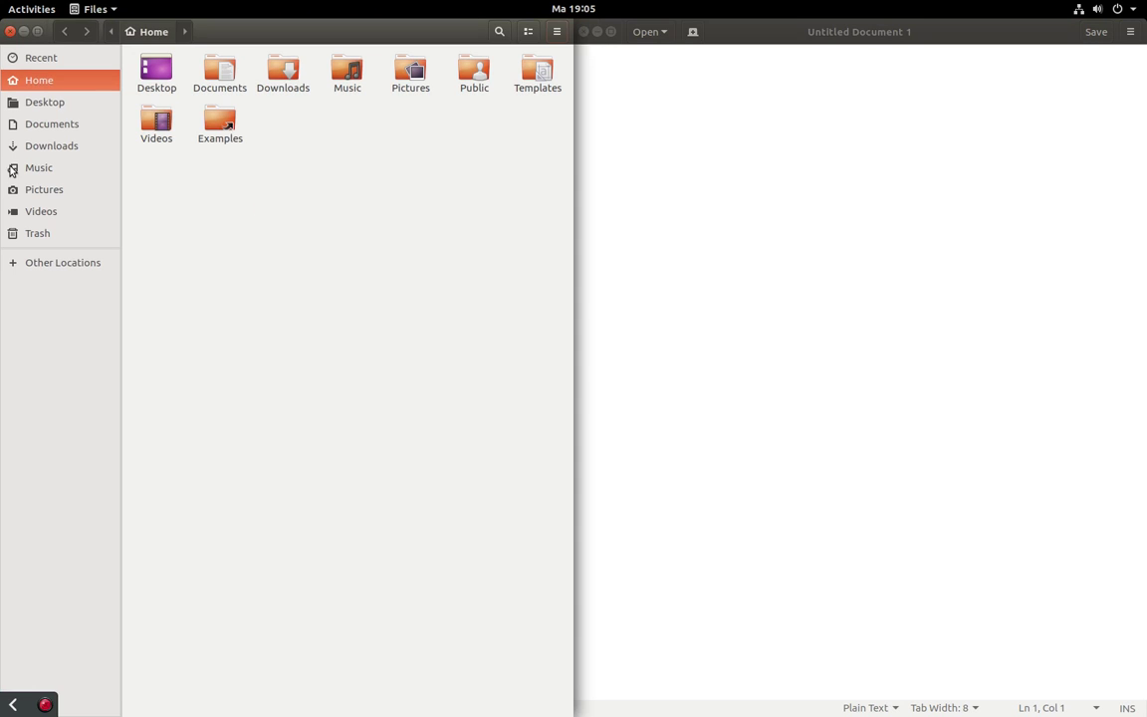
{"action": "left_click", "coordinate": [733, 112]}
{"action": "left_click", "coordinate": [377, 154]}
{"action": "left_click", "coordinate": [805, 148]}
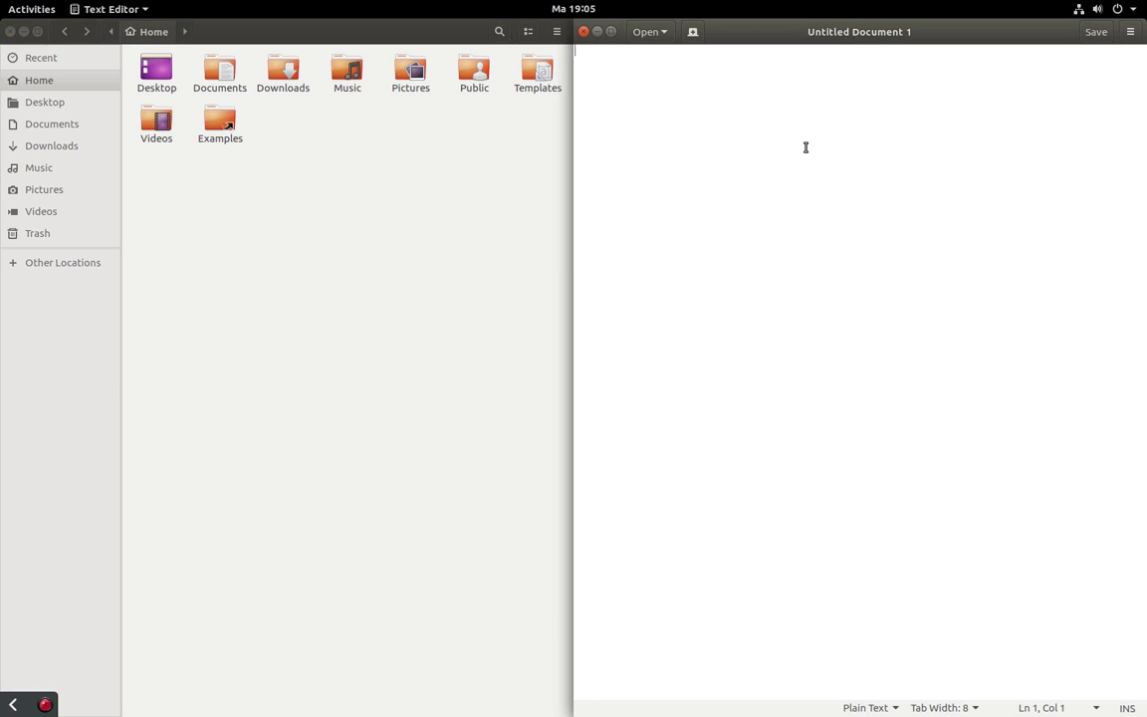
Step: Create four additional blank documents in Text Editor
{"action": "key", "text": "ctrl+n"}
{"action": "key", "text": "ctrl+n"}
{"action": "key", "text": "ctrl+n"}
{"action": "key", "text": "ctrl+n"}
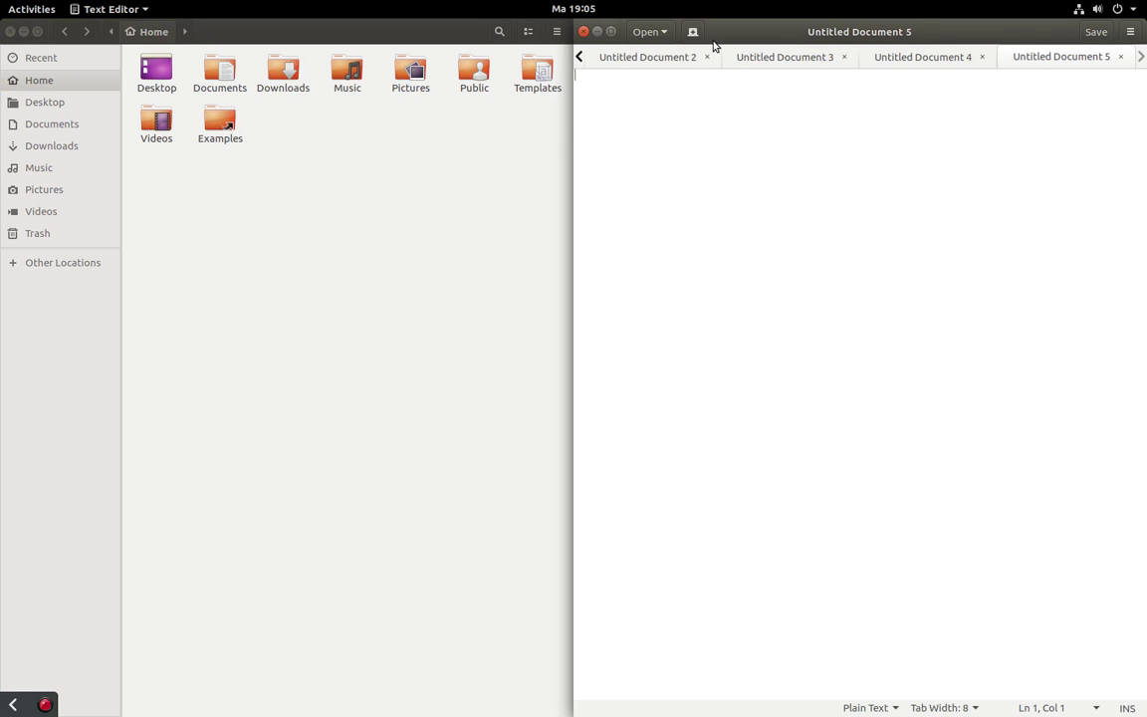
Step: Untile the Text Editor and Files windows and close Files
{"action": "left_click_drag", "start_coordinate": [756, 6], "coordinate": [555, 161]}
{"action": "left_click_drag", "start_coordinate": [319, 33], "coordinate": [469, 80]}
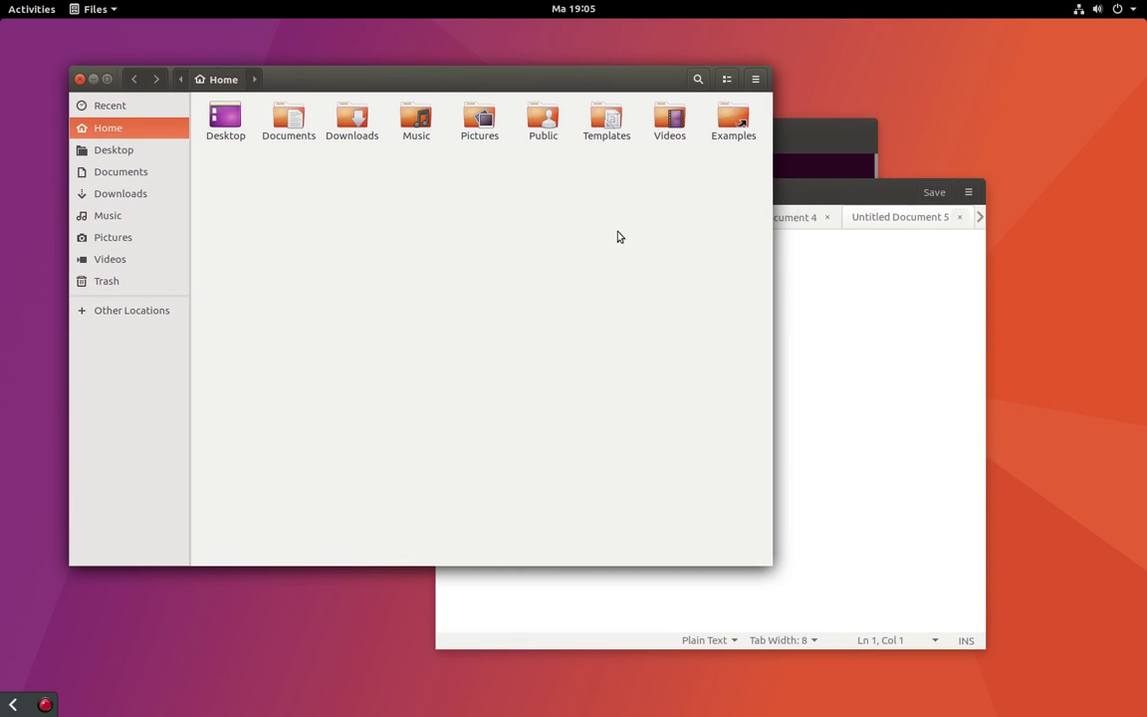
{"action": "left_click", "coordinate": [80, 79]}
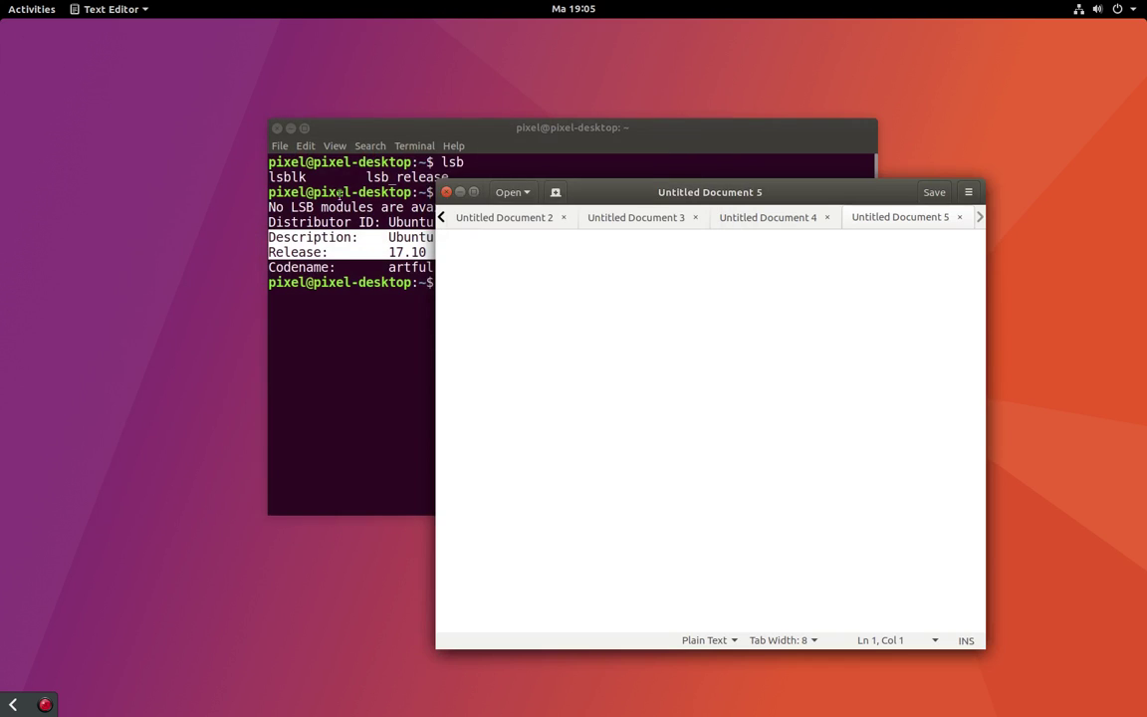
Step: Move Text Editor away from Terminal, then show Terminal's About information and highlight its version number
{"action": "left_click_drag", "start_coordinate": [447, 194], "coordinate": [602, 204]}
{"action": "left_click", "coordinate": [395, 123]}
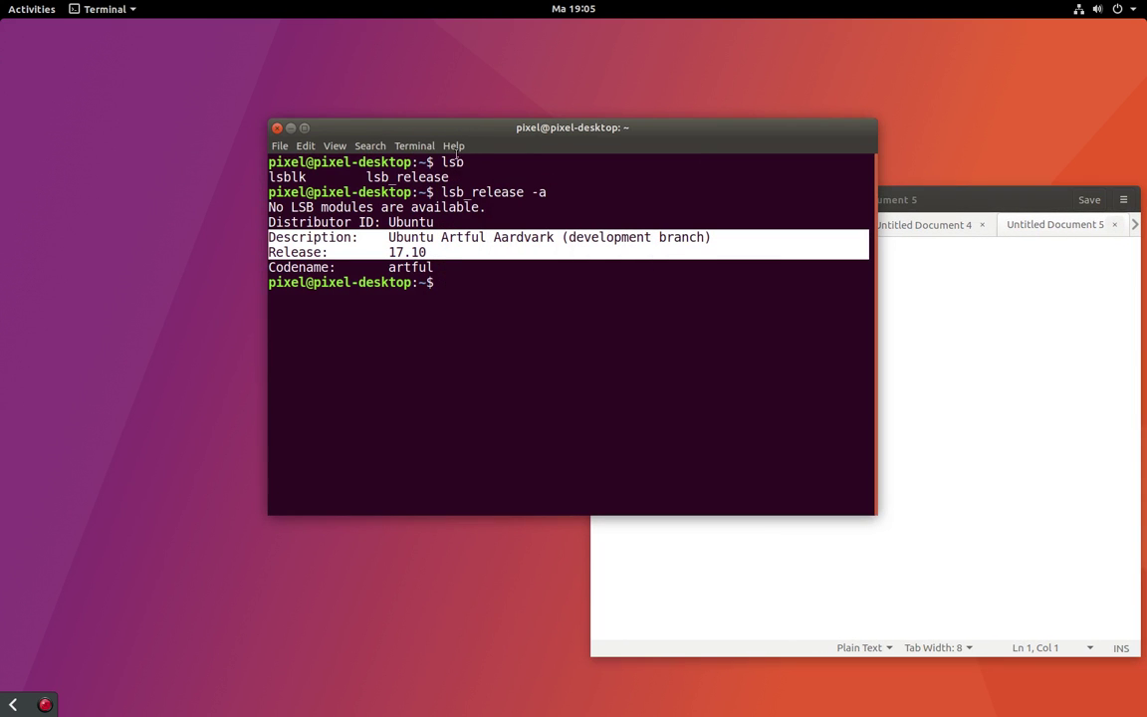
{"action": "left_click", "coordinate": [453, 146]}
{"action": "left_click", "coordinate": [474, 178]}
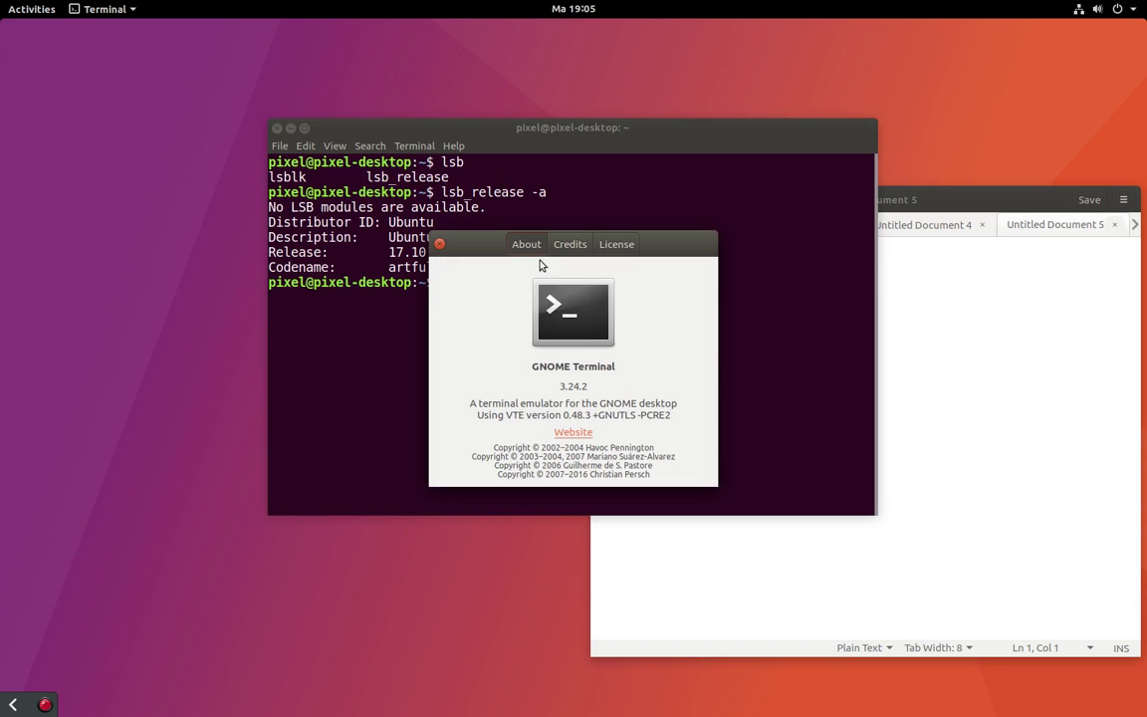
{"action": "left_click_drag", "start_coordinate": [560, 385], "coordinate": [631, 386]}
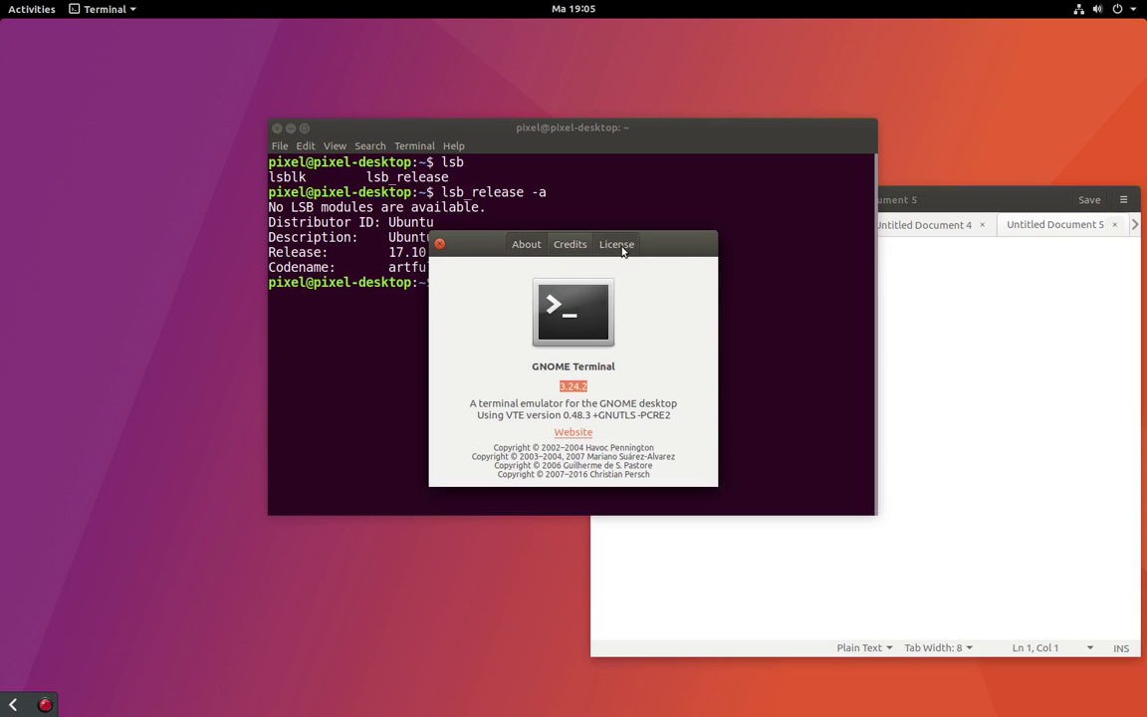
Step: Reposition the Terminal window with its About dialog beside the Text Editor window for a title bar comparison
{"action": "left_click_drag", "start_coordinate": [665, 247], "coordinate": [658, 208]}
{"action": "left_click_drag", "start_coordinate": [575, 138], "coordinate": [333, 102]}
{"action": "left_click", "coordinate": [471, 203]}
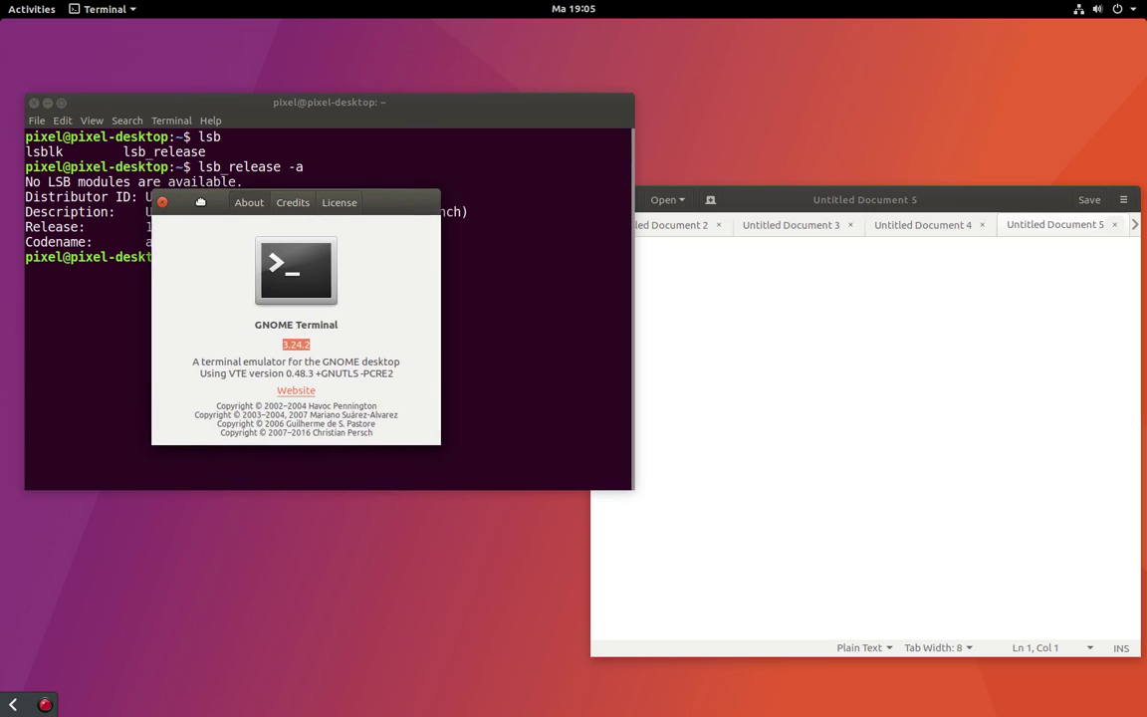
{"action": "left_click_drag", "start_coordinate": [754, 209], "coordinate": [675, 188]}
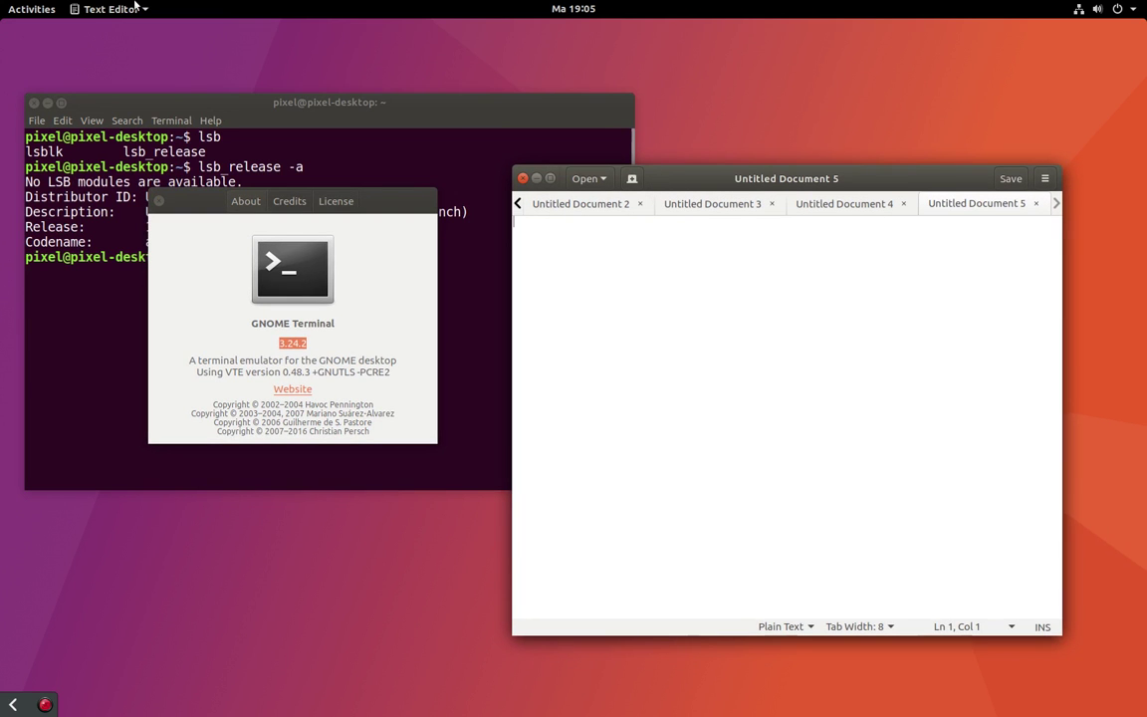
Step: Show the gedit About dialog, move it together with its parent window, and close the dialog
{"action": "left_click", "coordinate": [82, 11]}
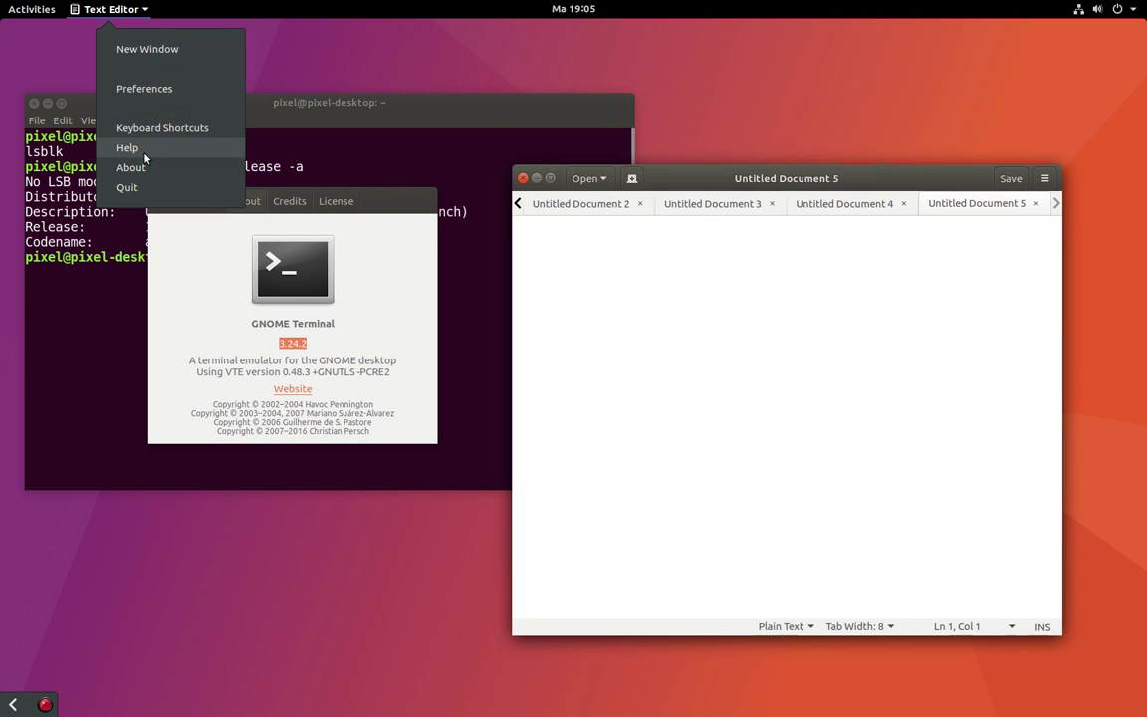
{"action": "left_click", "coordinate": [156, 165]}
{"action": "left_click_drag", "start_coordinate": [657, 291], "coordinate": [618, 290]}
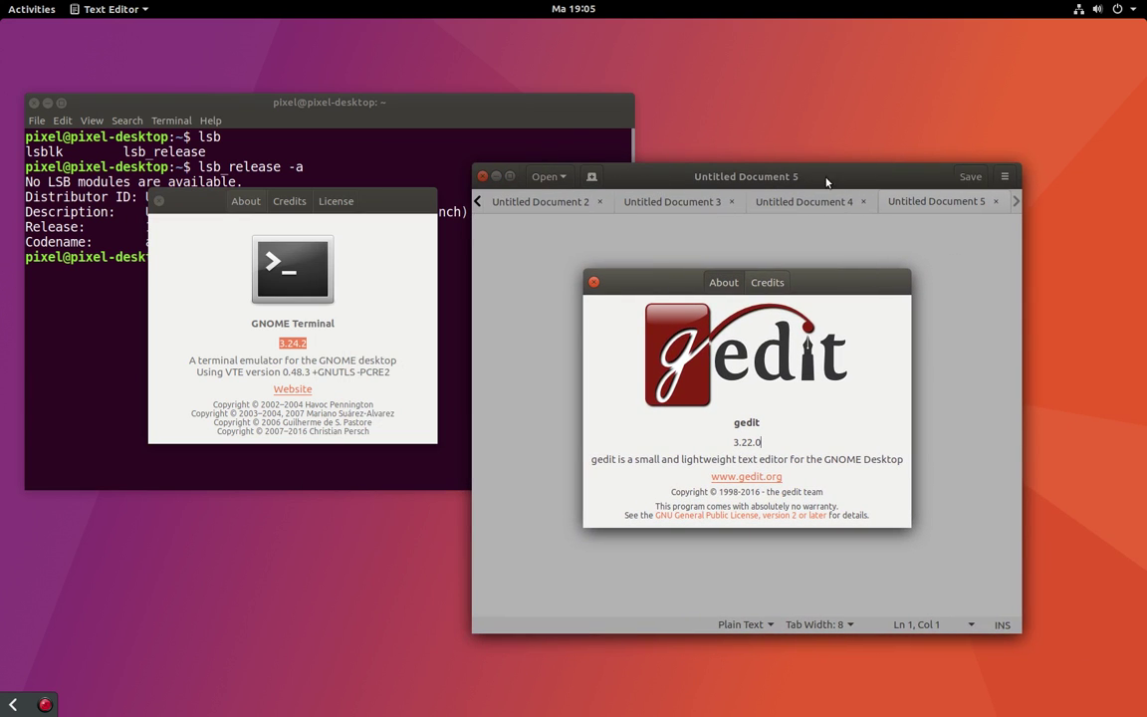
{"action": "mouse_move", "coordinate": [639, 282]}
{"action": "left_mouse_down"}
{"action": "mouse_move", "coordinate": [874, 325]}
{"action": "mouse_move", "coordinate": [874, 385]}
{"action": "mouse_move", "coordinate": [806, 333]}
{"action": "mouse_move", "coordinate": [697, 329]}
{"action": "mouse_move", "coordinate": [661, 471]}
{"action": "mouse_move", "coordinate": [655, 275]}
{"action": "left_mouse_up"}
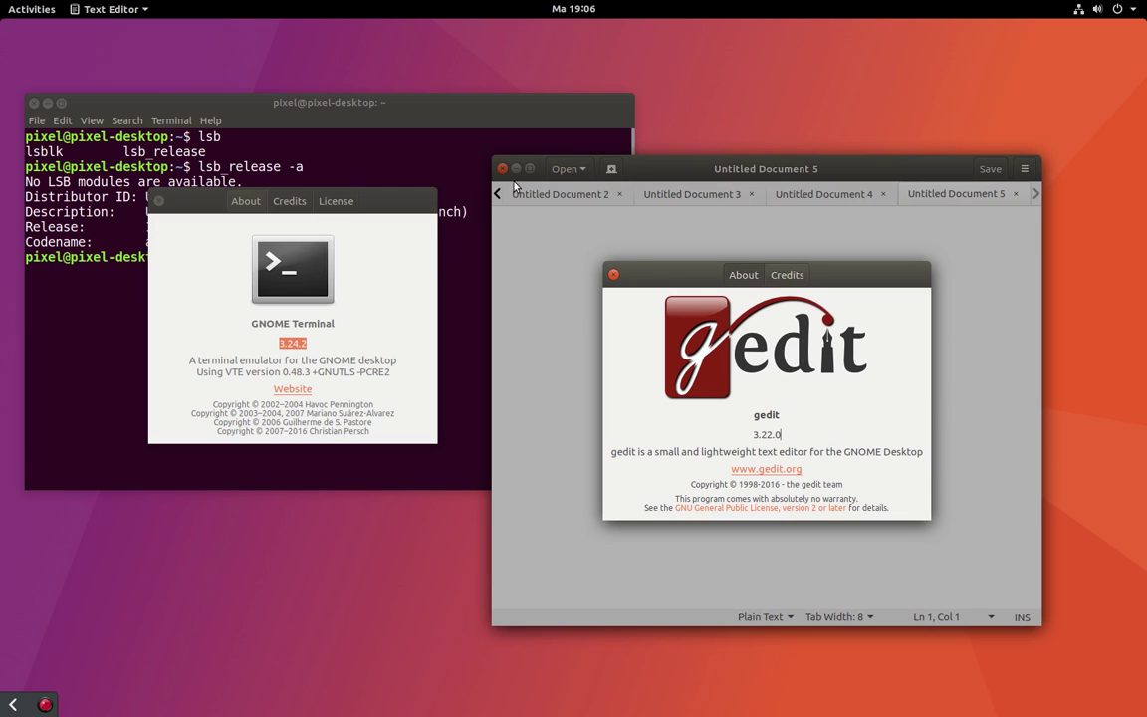
{"action": "left_click", "coordinate": [613, 276]}
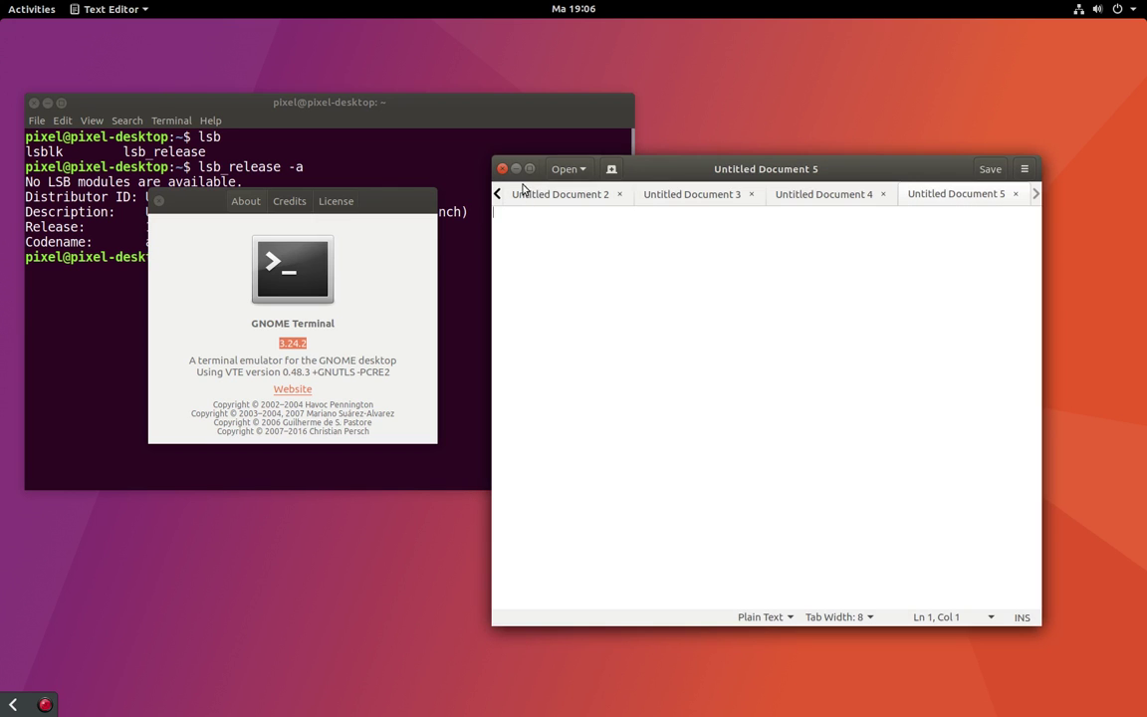
Step: Close Text Editor from the activities overview and examine the context options of both running Terminal entries
{"action": "mouse_move", "coordinate": [3, 3]}
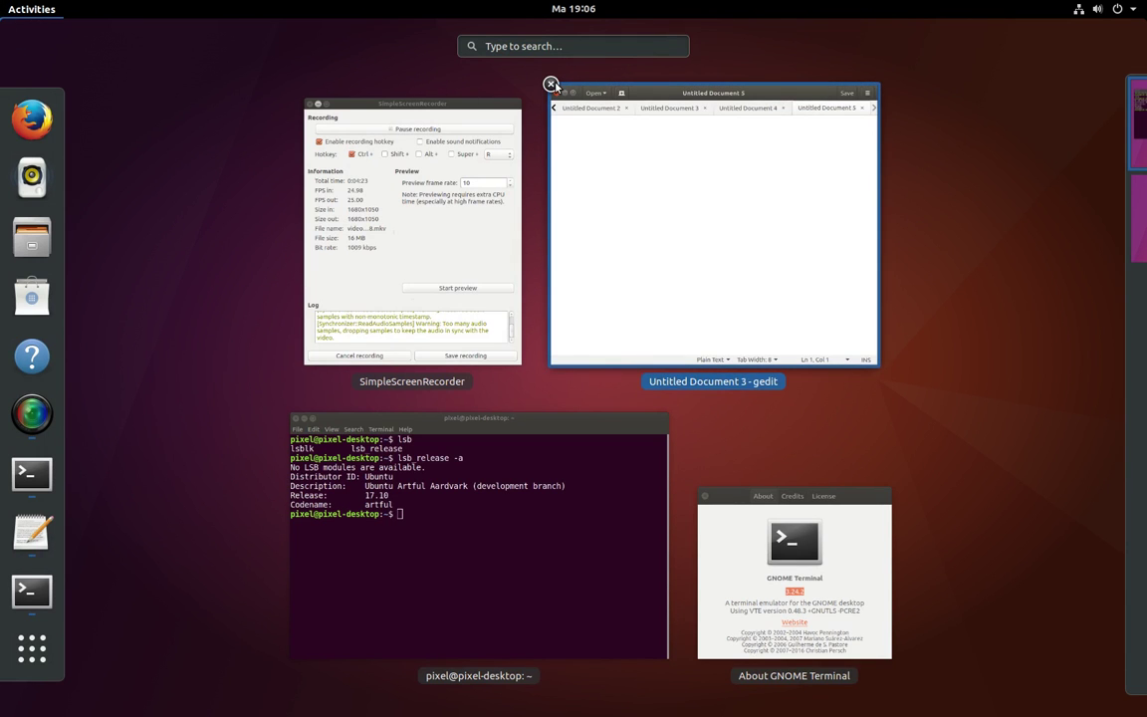
{"action": "left_click", "coordinate": [551, 84]}
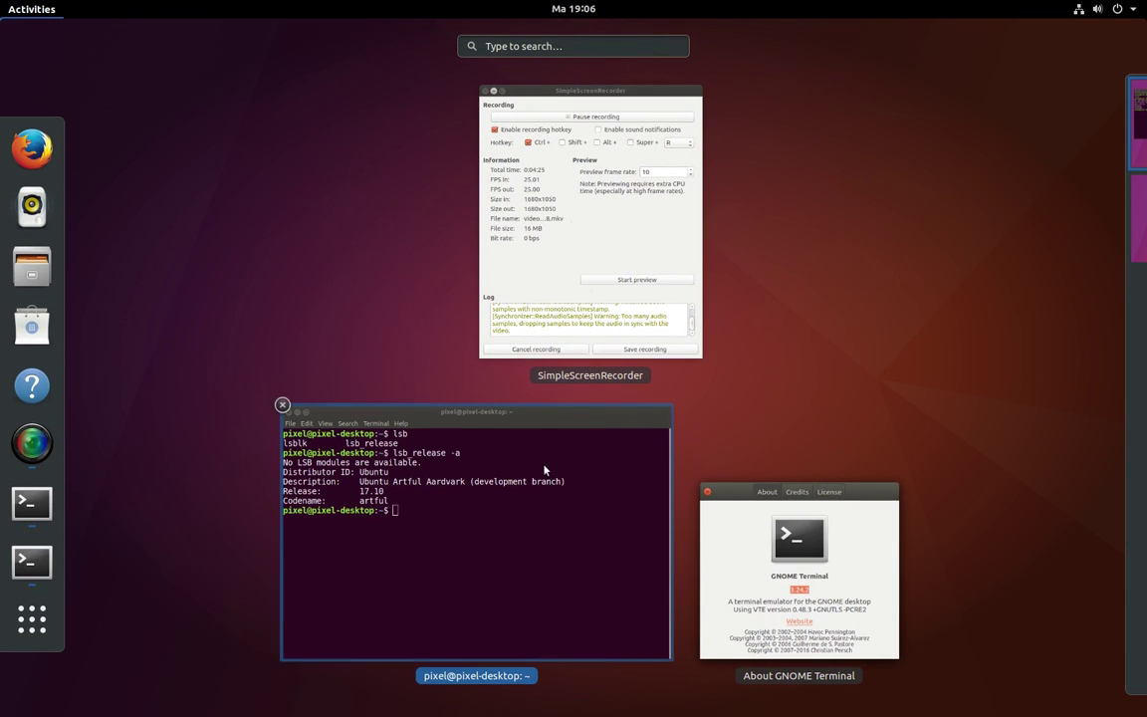
{"action": "right_click", "coordinate": [43, 506]}
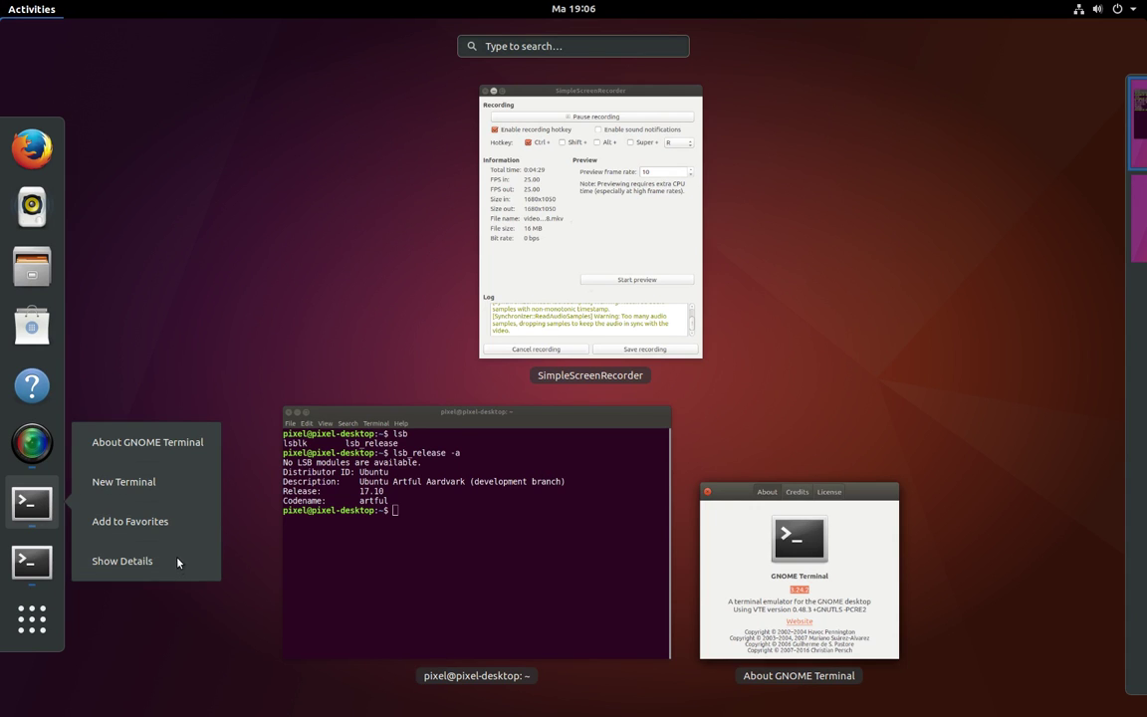
{"action": "right_click", "coordinate": [32, 562]}
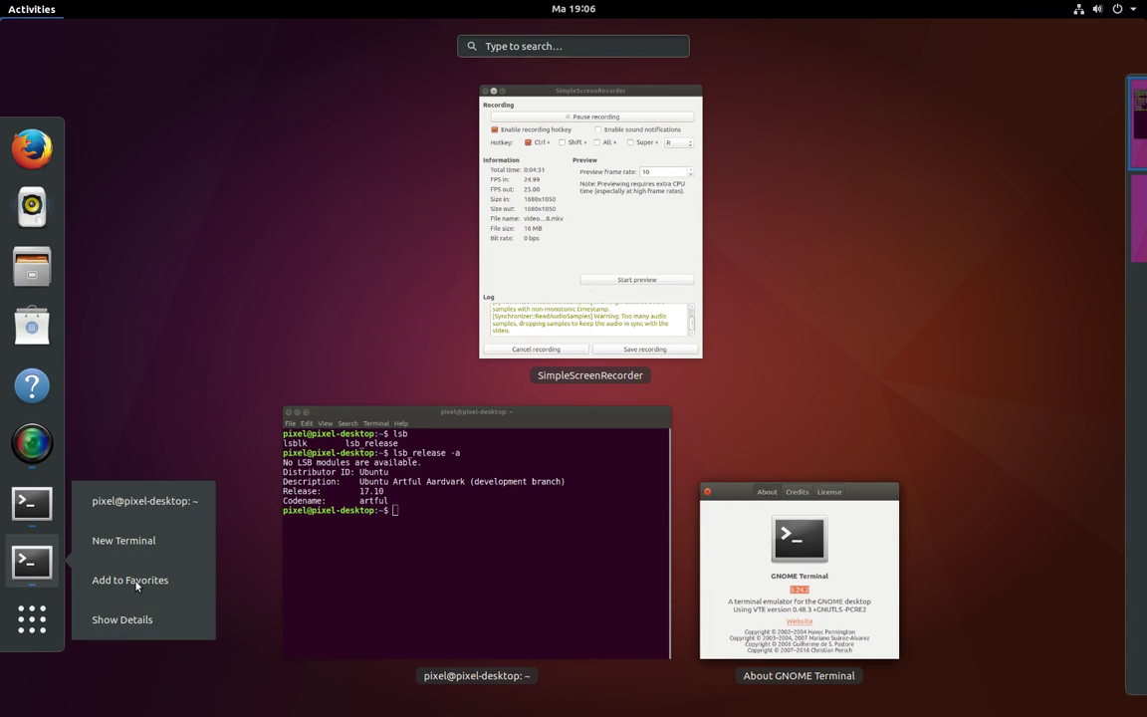
{"action": "left_click", "coordinate": [150, 579]}
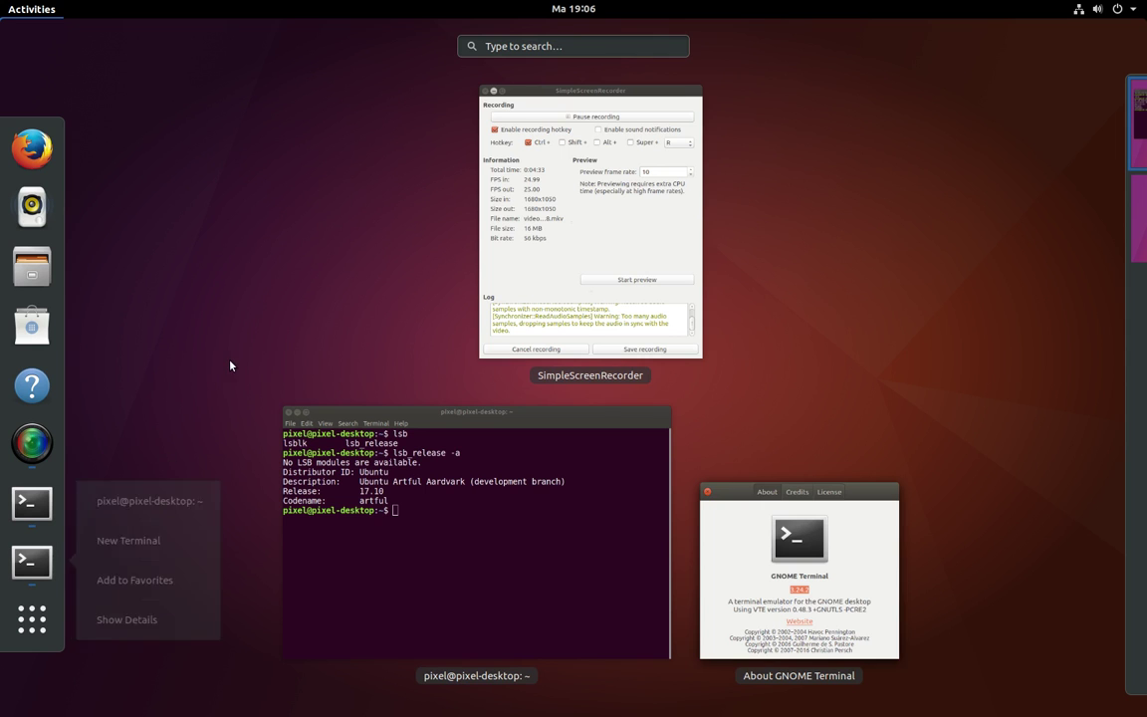
Step: Close the Terminal window from the overview and bring SimpleScreenRecorder to the front
{"action": "left_click", "coordinate": [284, 402]}
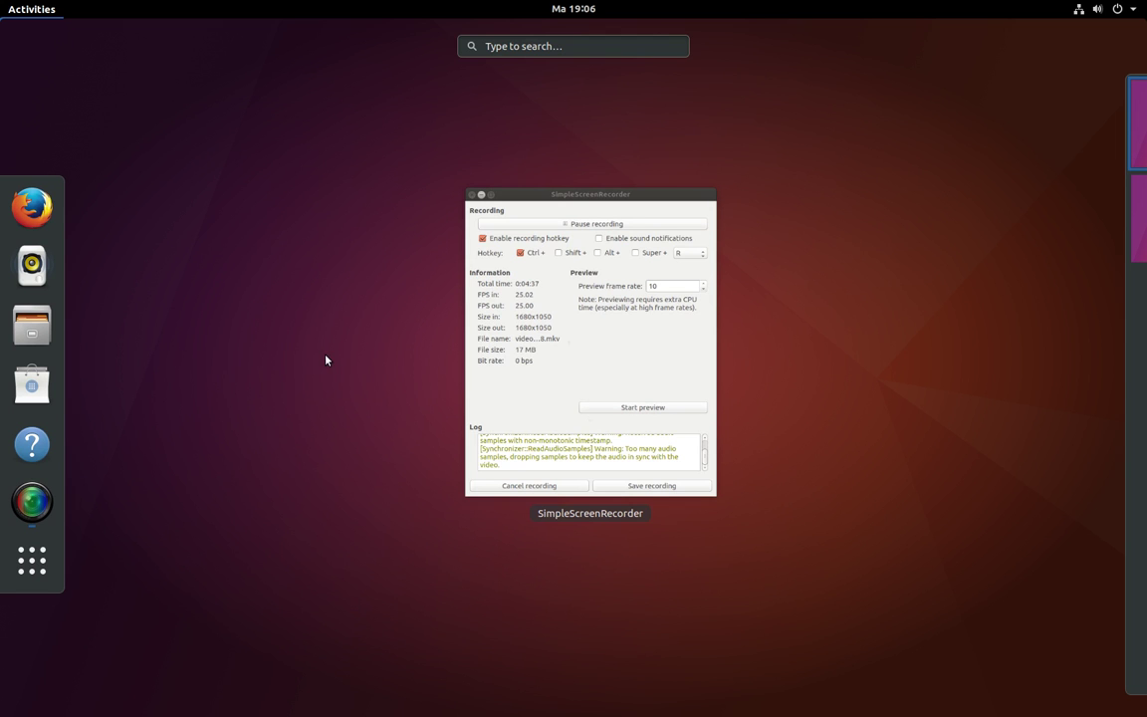
{"action": "left_click", "coordinate": [689, 372]}
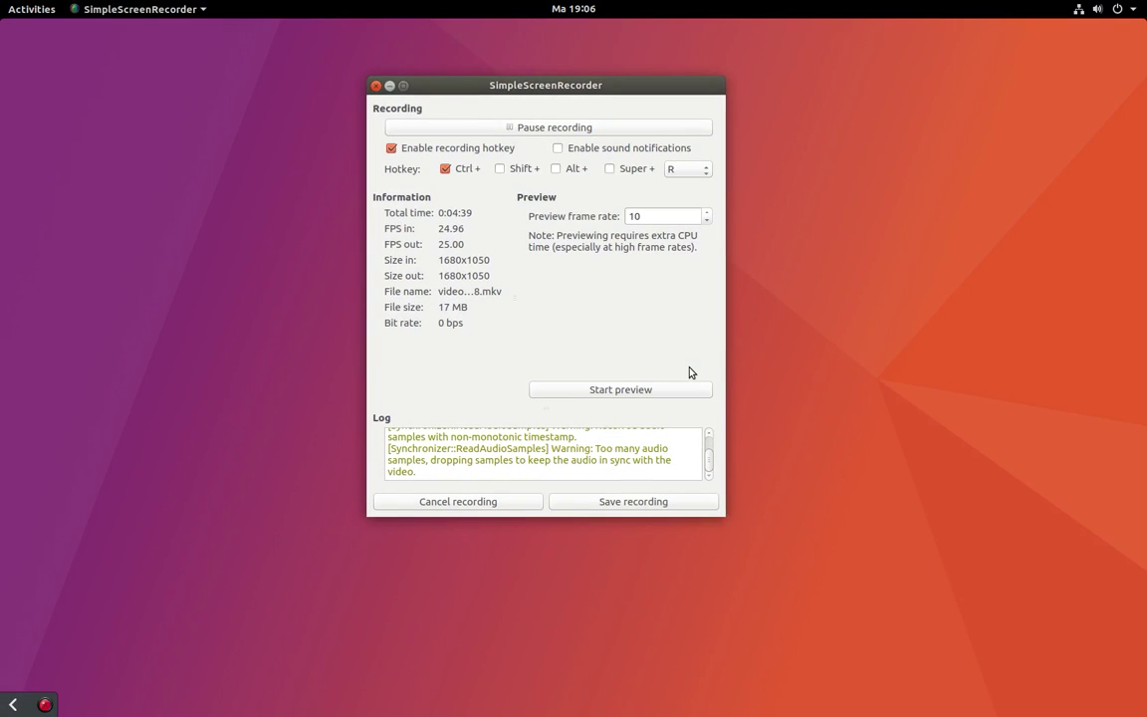